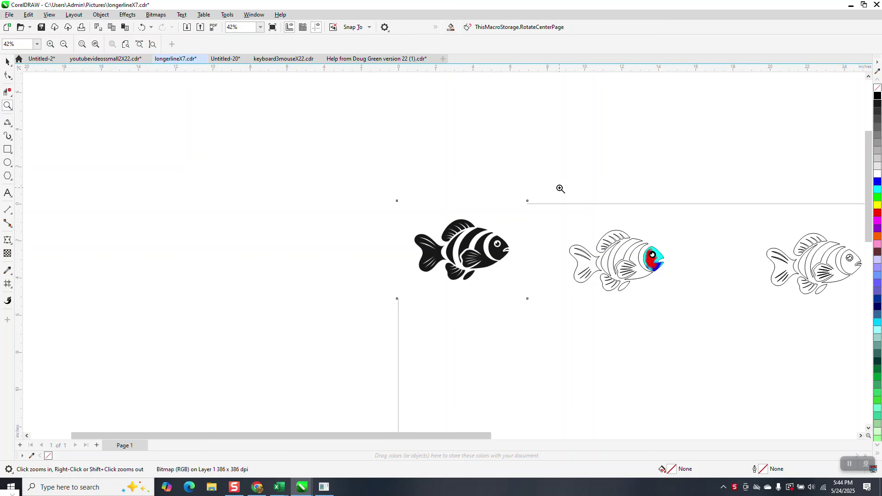
Smart-fill the head of the uncoloured outline fish with cyan and move the filled shape 6 inches right of the fish
drag(628, 239, 685, 291)
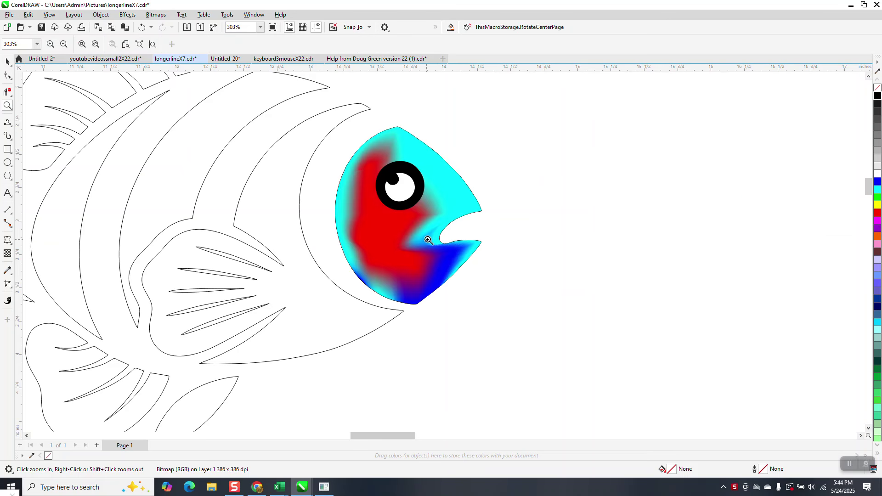
scroll(395, 201, down, 1)
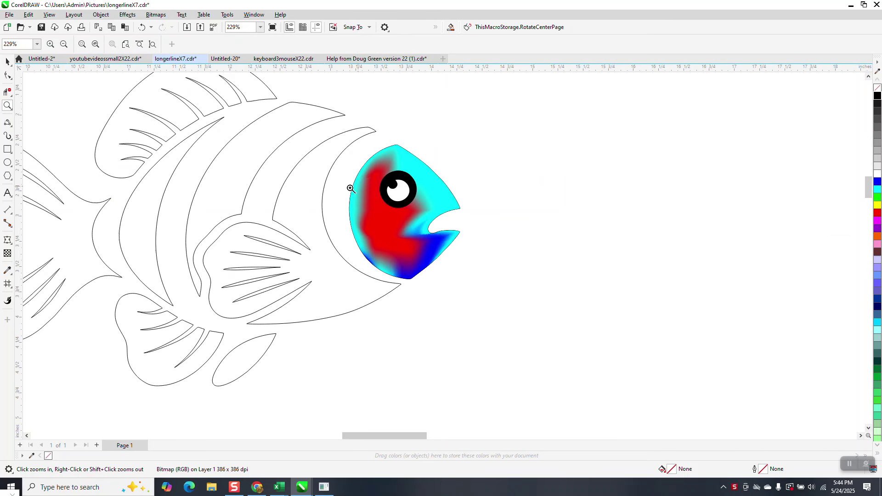
scroll(276, 275, down, 2)
scroll(273, 274, down, 2)
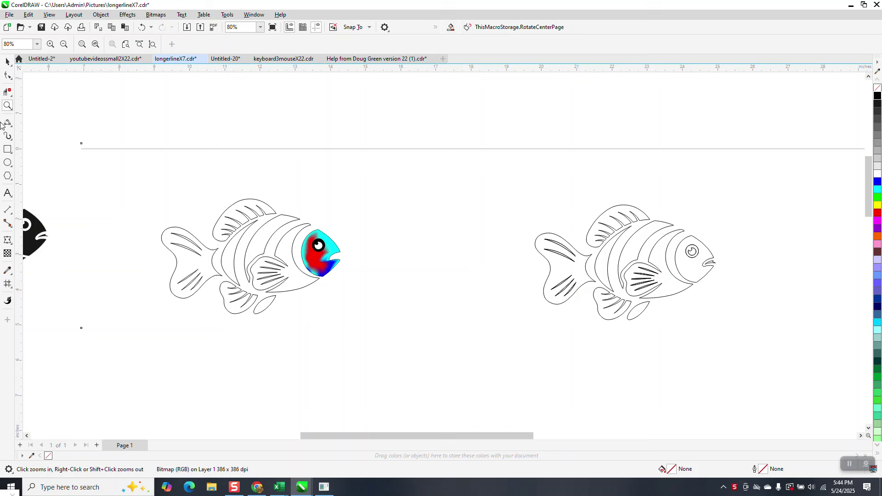
click(7, 62)
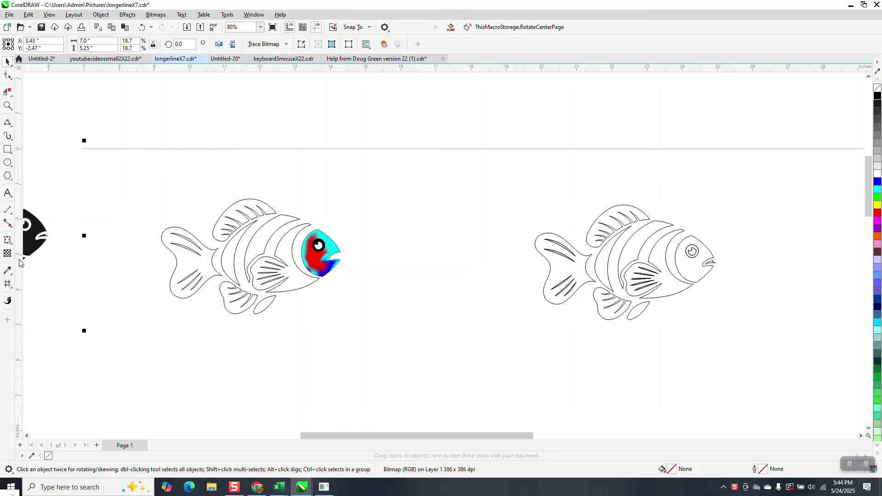
click(11, 287)
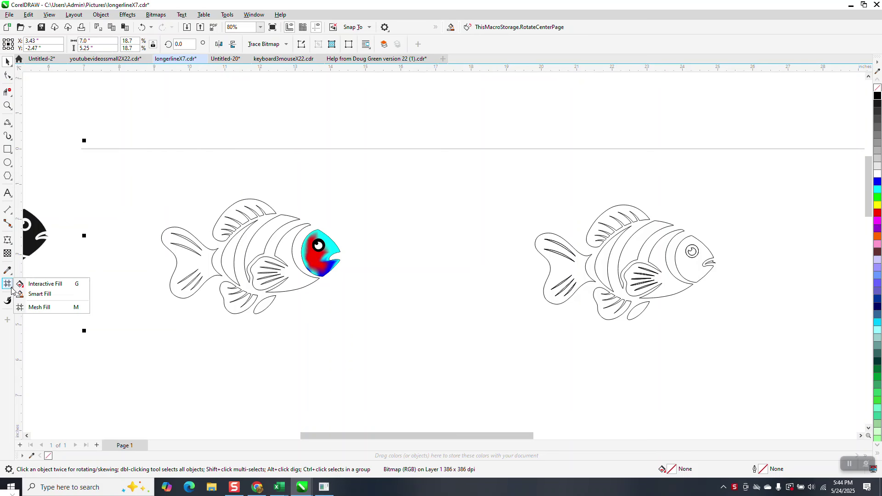
click(39, 295)
click(691, 265)
scroll(328, 269, down, 3)
key(Right)
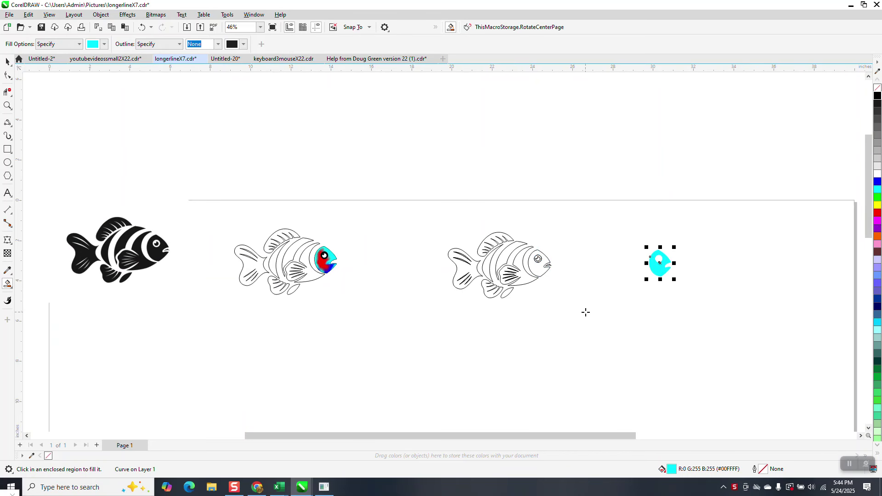
Try to apply a Mesh Fill to the cyan head that still contains the eye hole
click(10, 287)
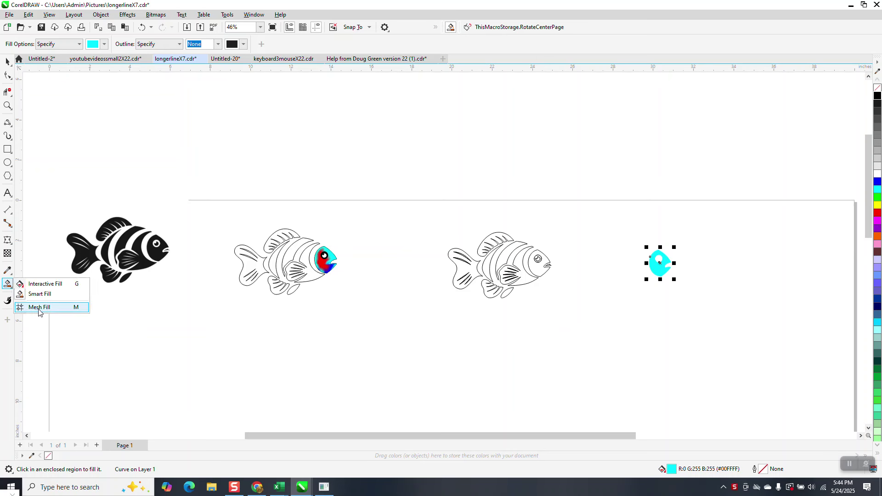
click(39, 308)
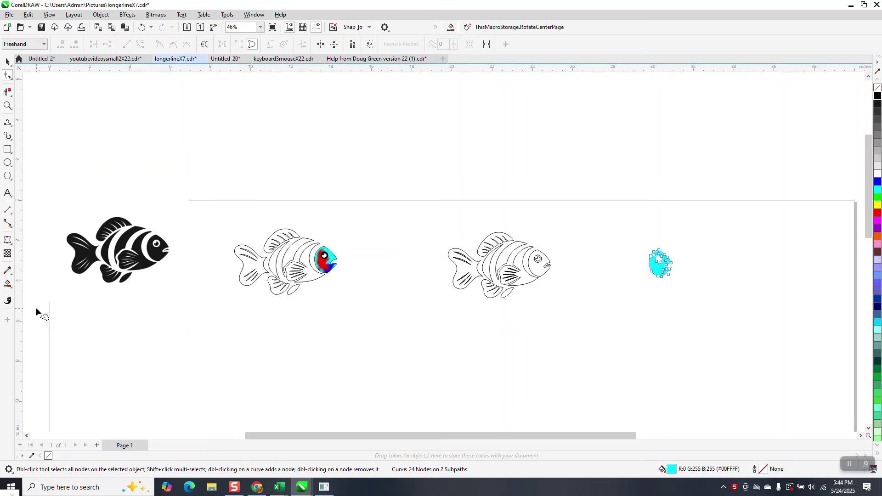
click(8, 106)
drag(635, 247, 676, 292)
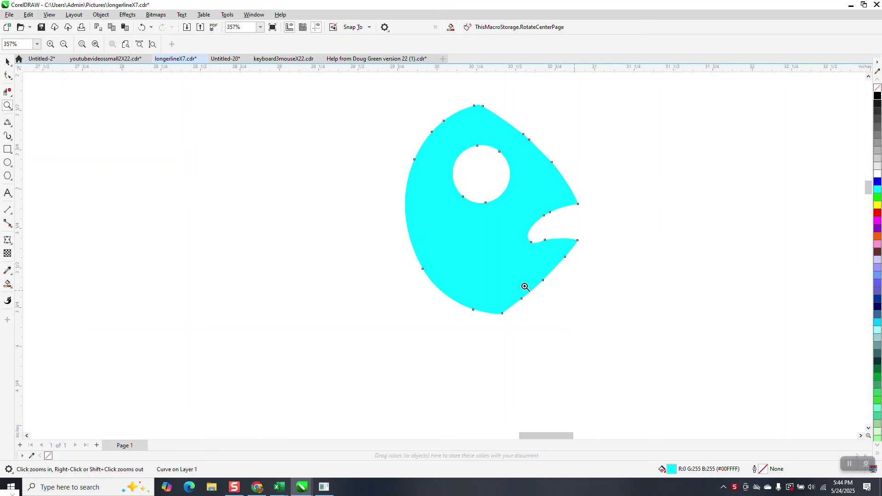
click(8, 77)
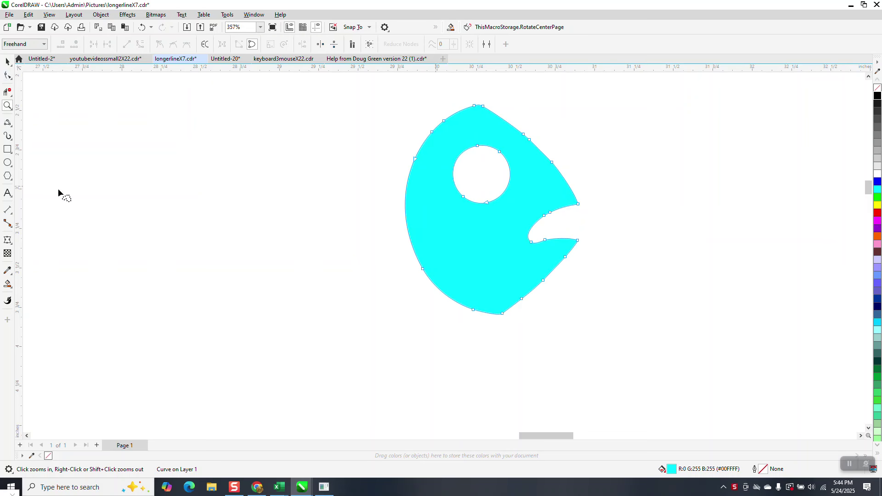
click(12, 289)
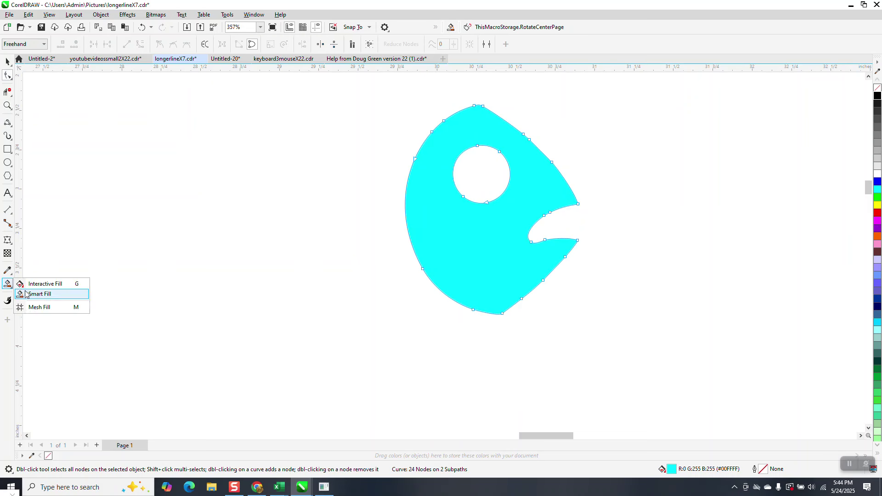
click(39, 307)
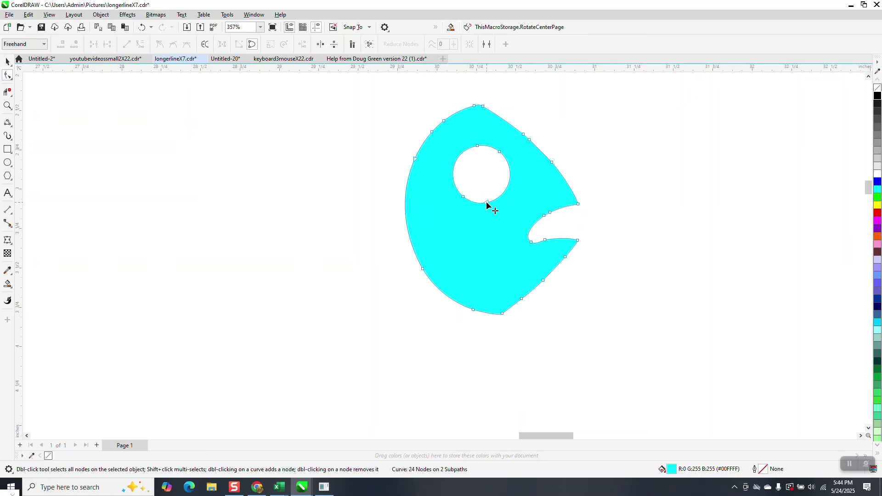
drag(487, 203, 483, 235)
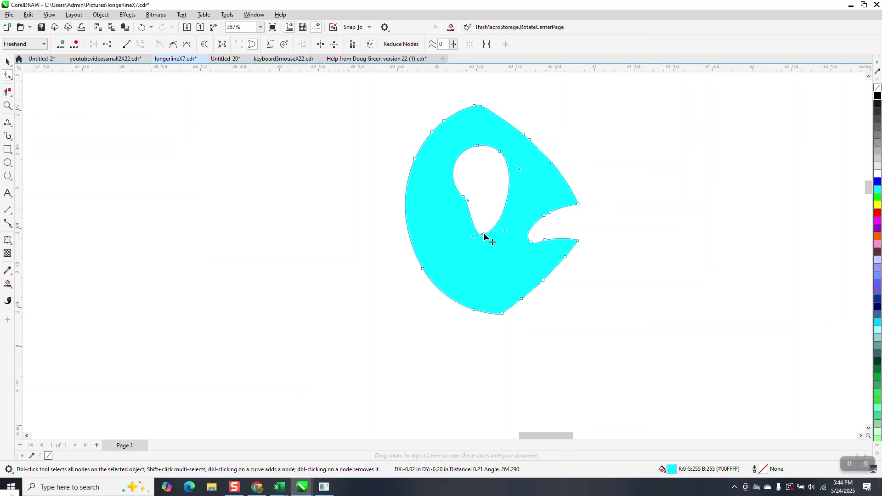
click(142, 27)
Remove the head's cyan fill, give it a black hairline outline, and break the curve apart
scroll(455, 294, down, 4)
scroll(439, 307, down, 2)
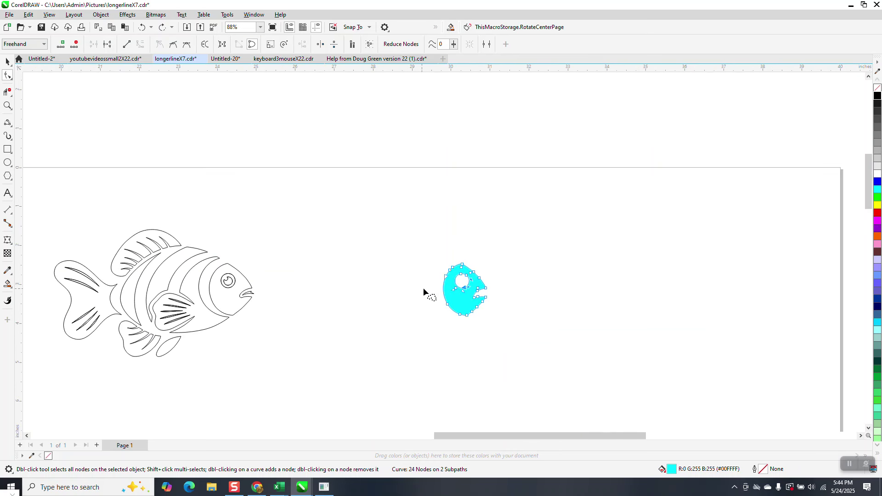
click(7, 61)
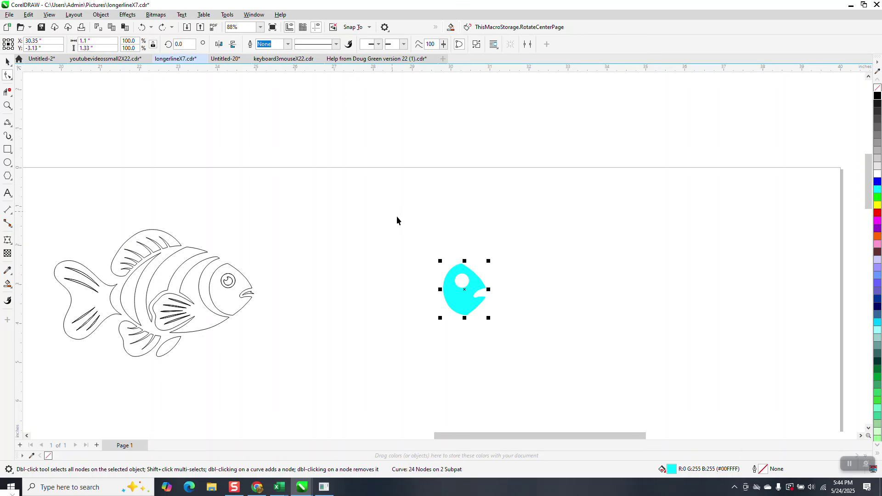
click(877, 87)
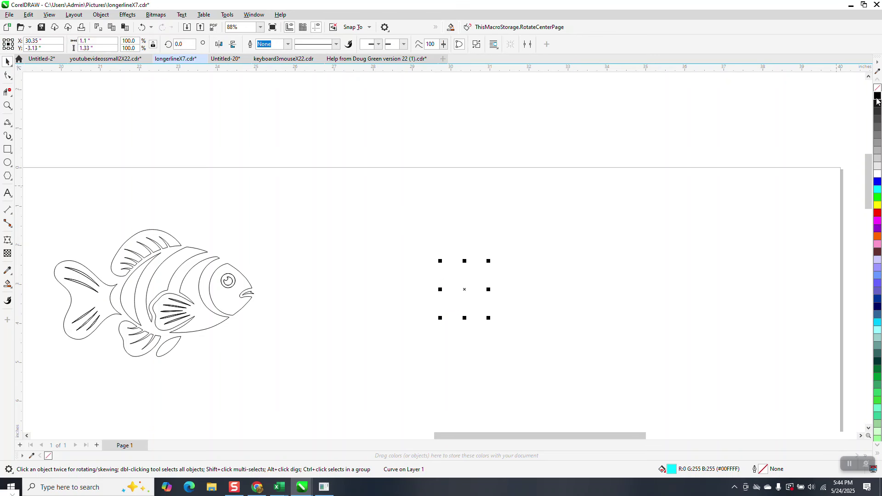
click(102, 15)
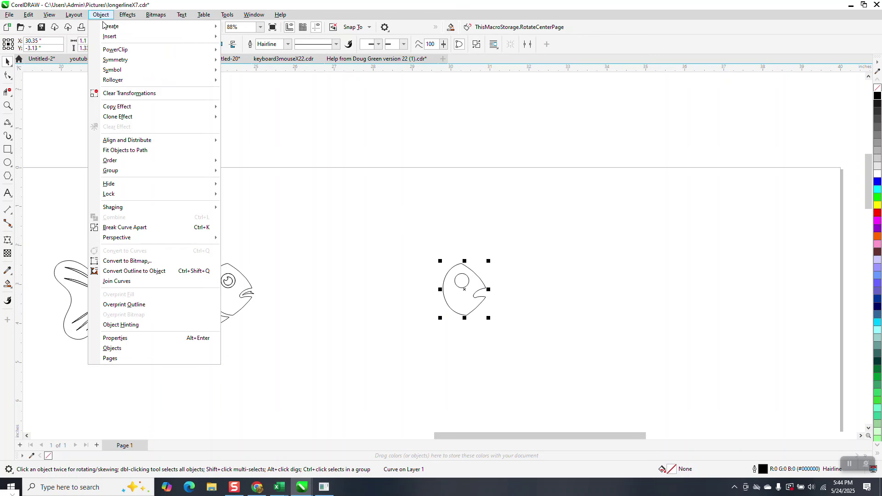
click(144, 230)
click(466, 238)
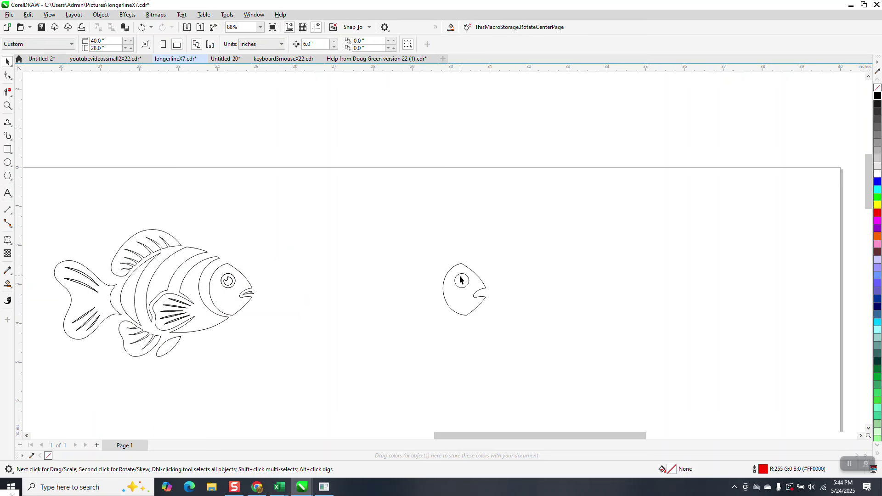
Move the eye circle 6 inches right, out of the separate head, and smart-fill the emptied head with cyan
click(461, 278)
drag(474, 289, 476, 290)
key(shift+Right)
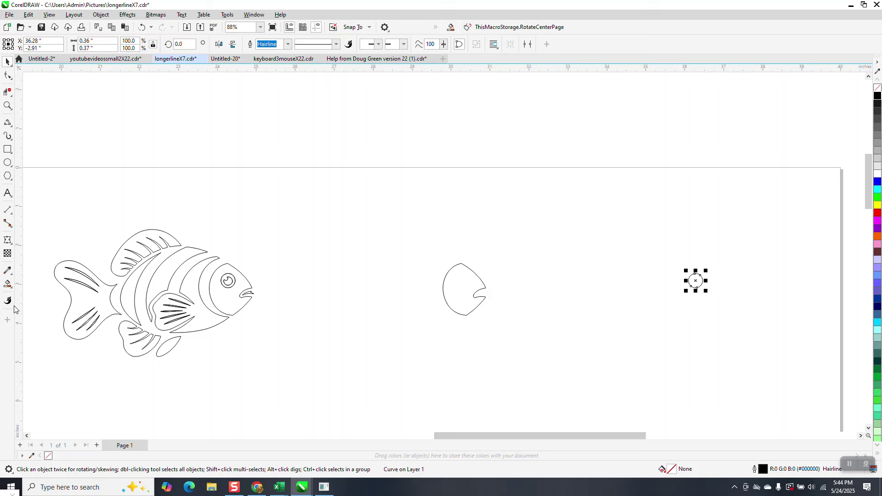
click(8, 284)
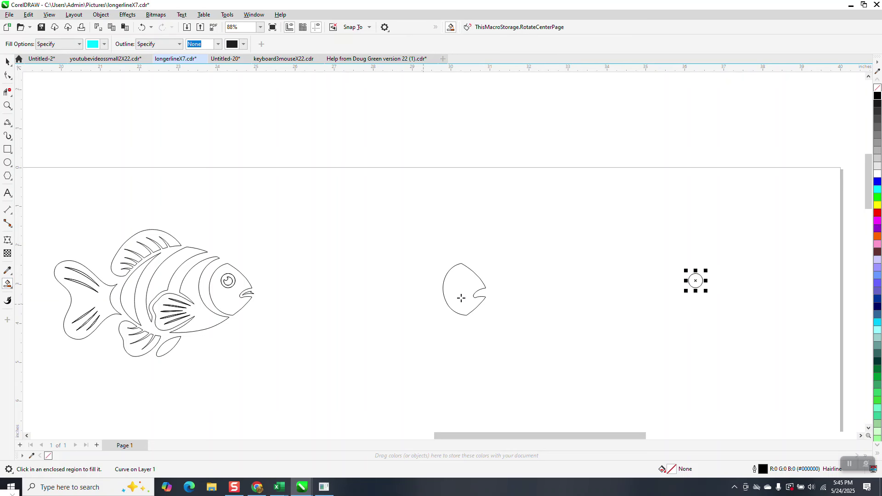
click(467, 289)
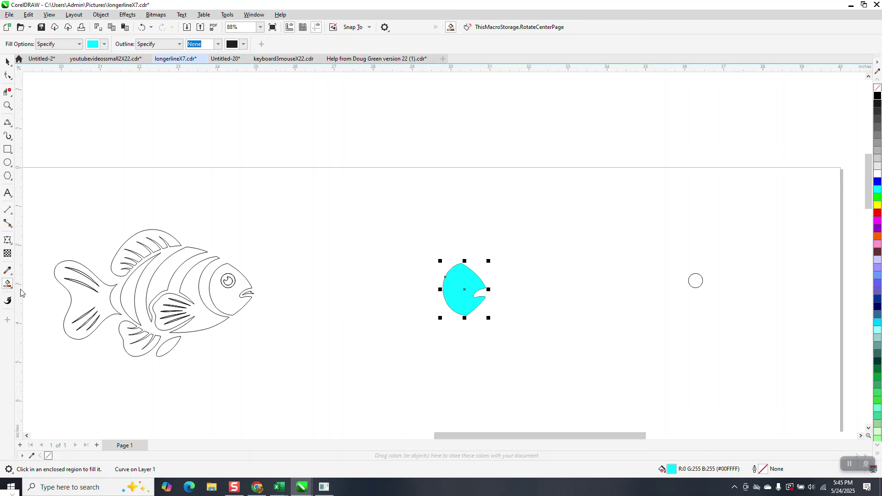
Apply a Mesh Fill to the separate cyan head
click(7, 284)
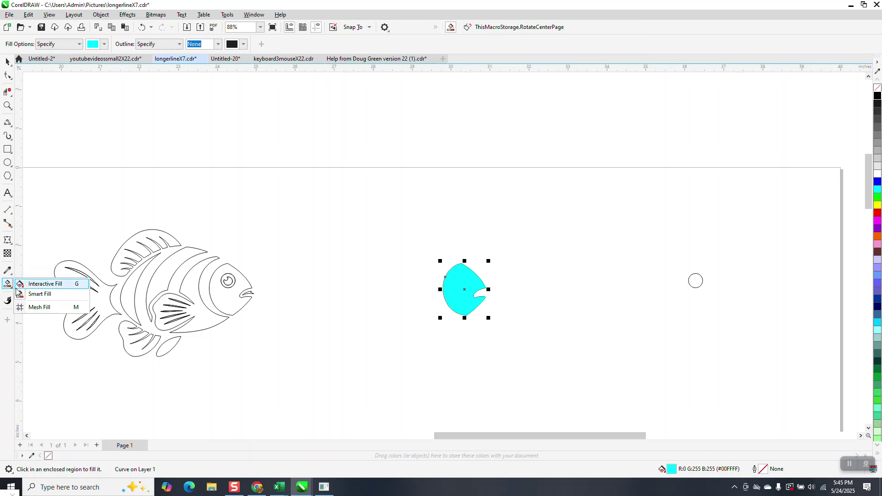
click(35, 308)
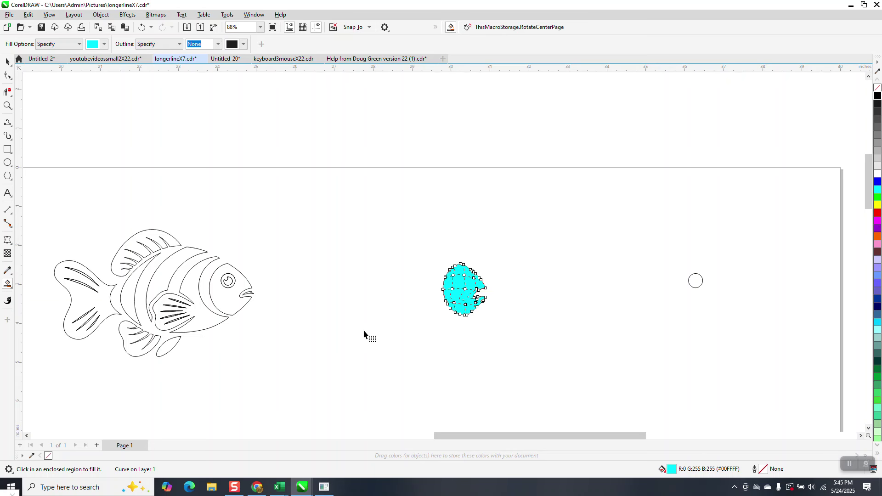
click(8, 106)
drag(424, 258, 554, 352)
click(8, 284)
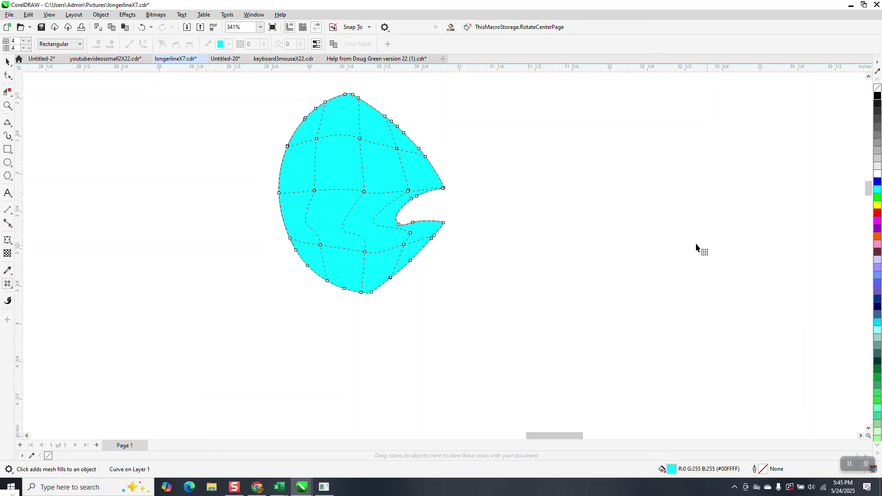
Colour the head's inner mesh nodes red on the lower and left side, blue at the centre, yellow at upper left and green at upper centre
drag(878, 214, 366, 251)
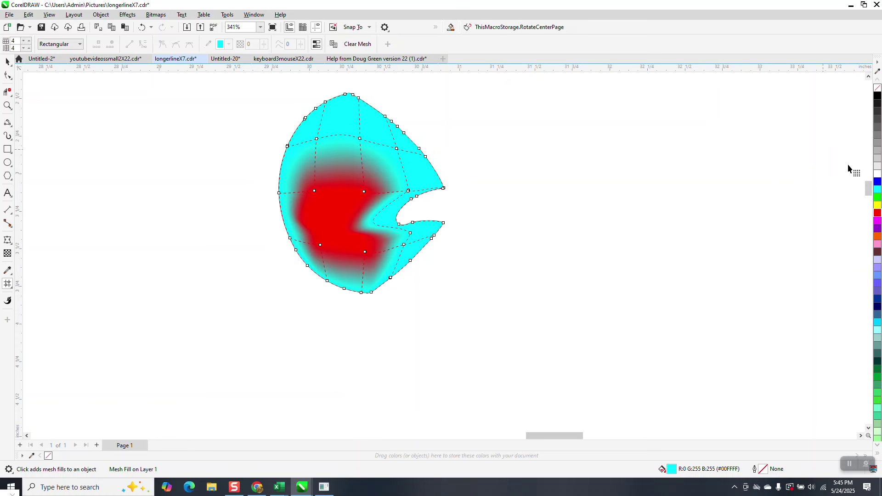
drag(878, 183, 364, 191)
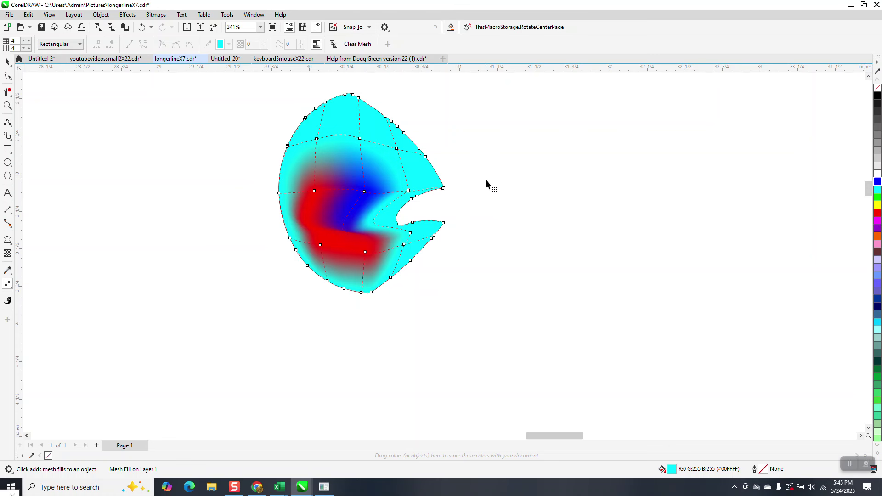
drag(878, 206, 318, 143)
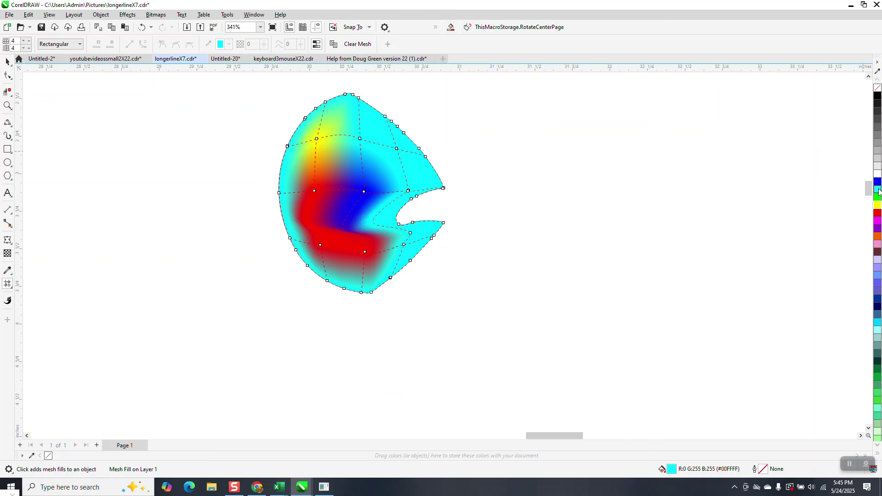
drag(878, 206, 361, 139)
scroll(454, 174, down, 4)
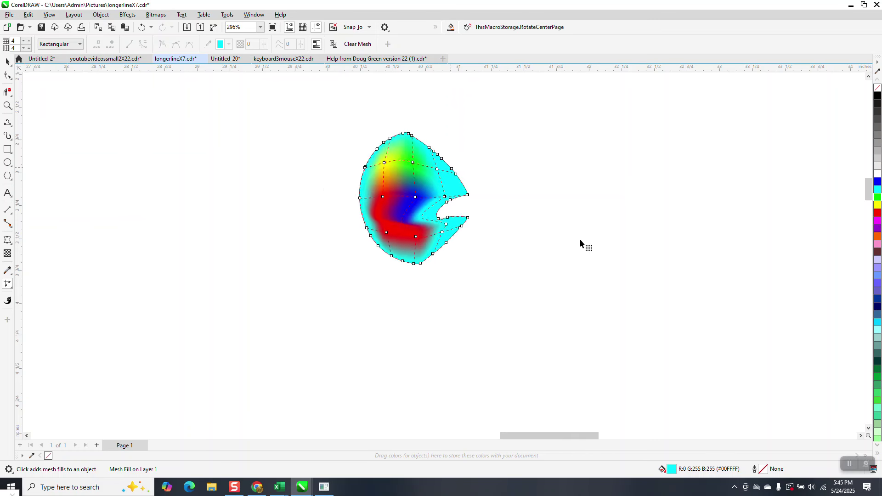
Delete the loose eye circle to the right of the mesh-filled head
click(8, 61)
scroll(397, 230, down, 2)
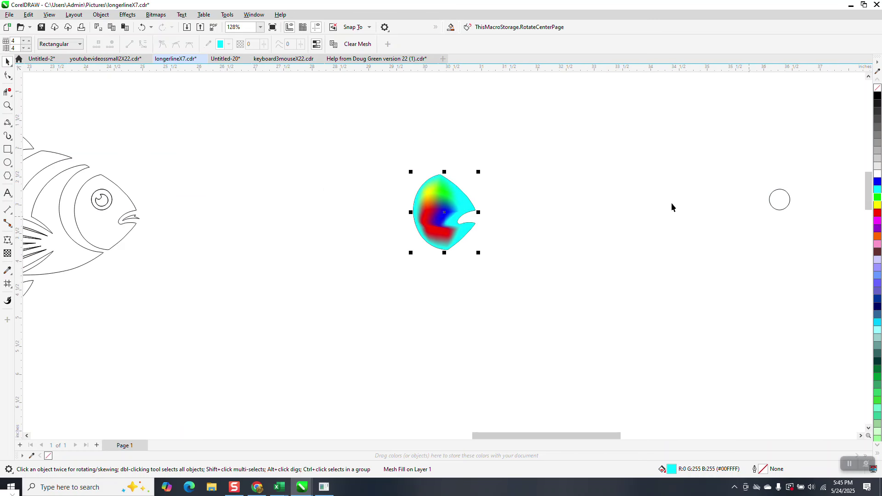
drag(744, 168, 768, 212)
drag(820, 248, 820, 248)
key(Delete)
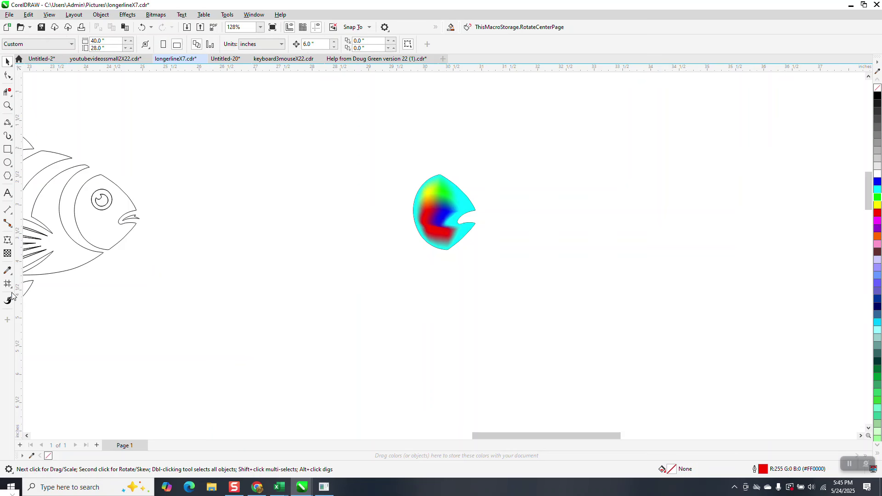
Smart-fill the inner eye shape of the outline fish with cyan and move the filled piece 12 inches right
click(8, 283)
click(37, 307)
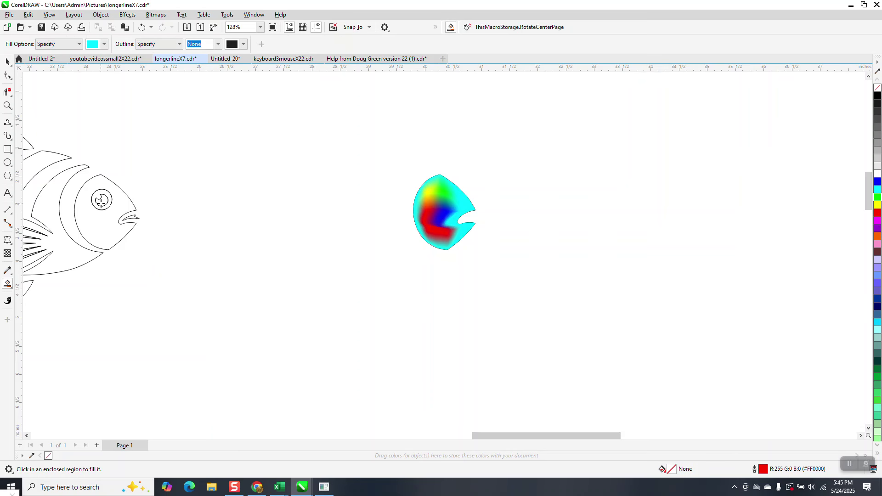
click(102, 204)
key(Right)
key(Right)
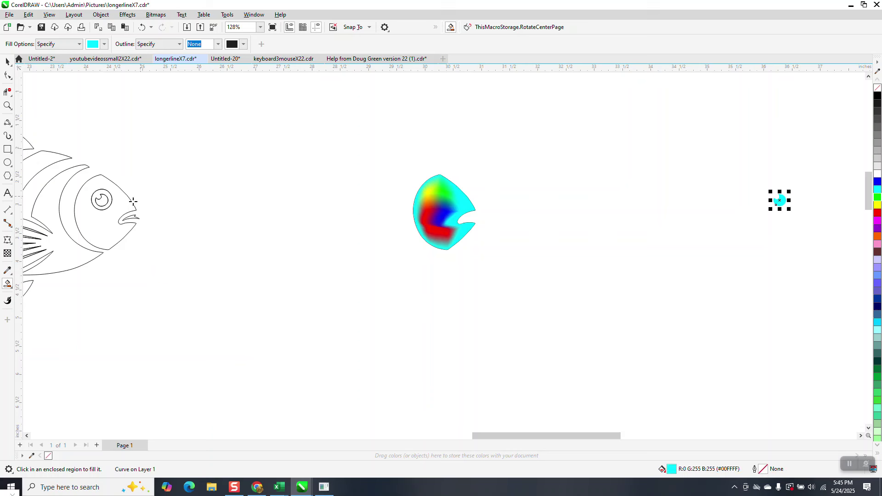
Smart-fill the outer eye ring of the outline fish, move it 12 inches right around the cyan piece, and colour it black
click(109, 196)
key(Right)
key(Right)
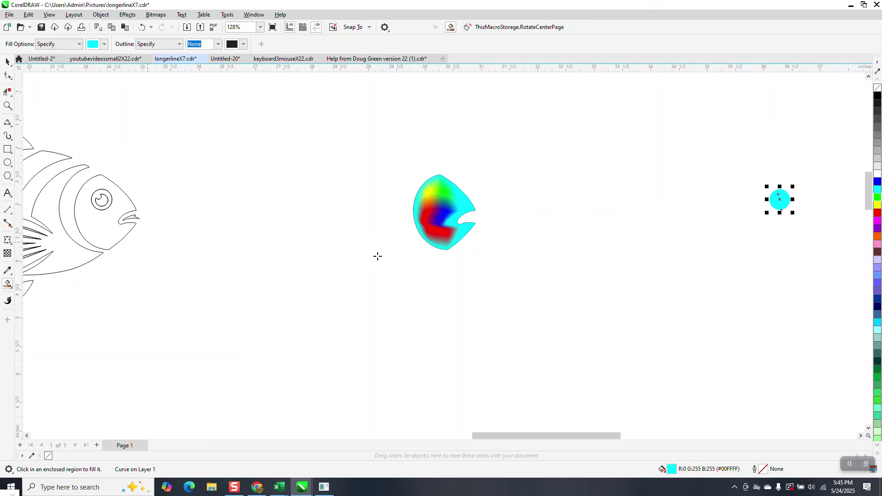
click(877, 96)
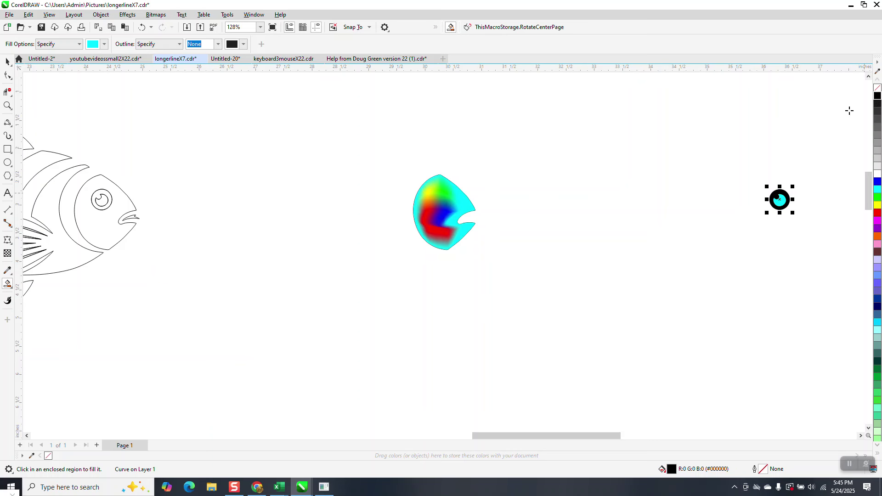
click(7, 106)
drag(772, 193, 810, 229)
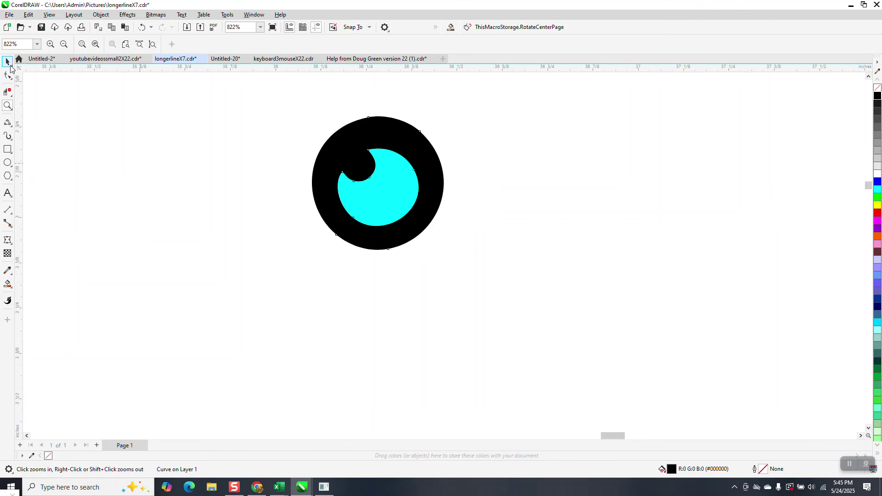
Recolour the cyan inner piece of the separate eye white
key(space)
click(377, 203)
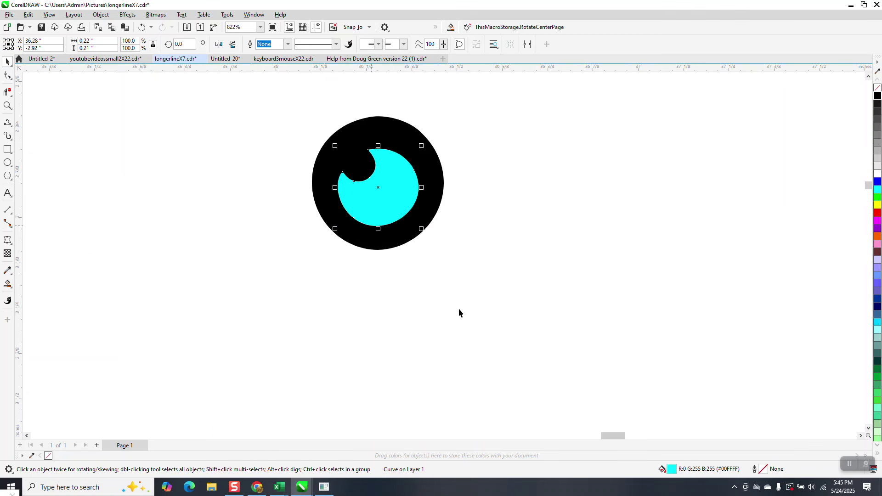
click(877, 173)
Select both pieces of the eye and move them 6 inches left onto the mesh-filled head
scroll(638, 283, down, 2)
scroll(581, 222, down, 1)
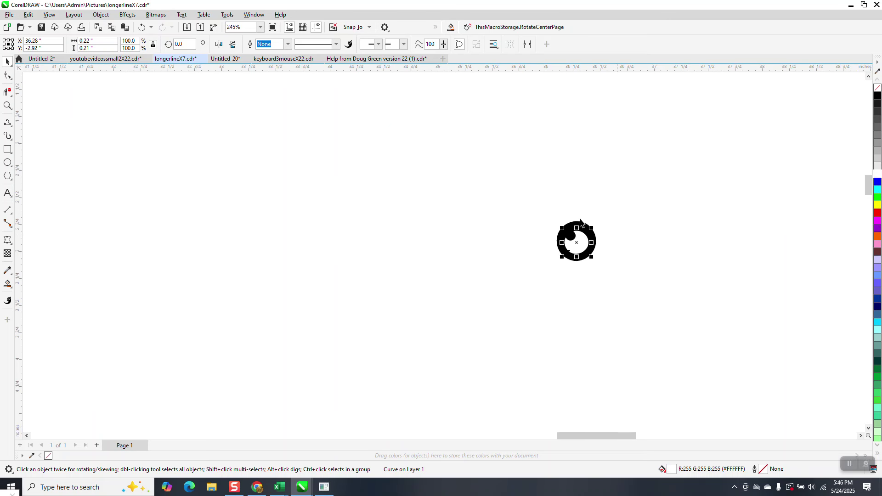
scroll(581, 221, down, 1)
drag(538, 196, 597, 252)
key(Left)
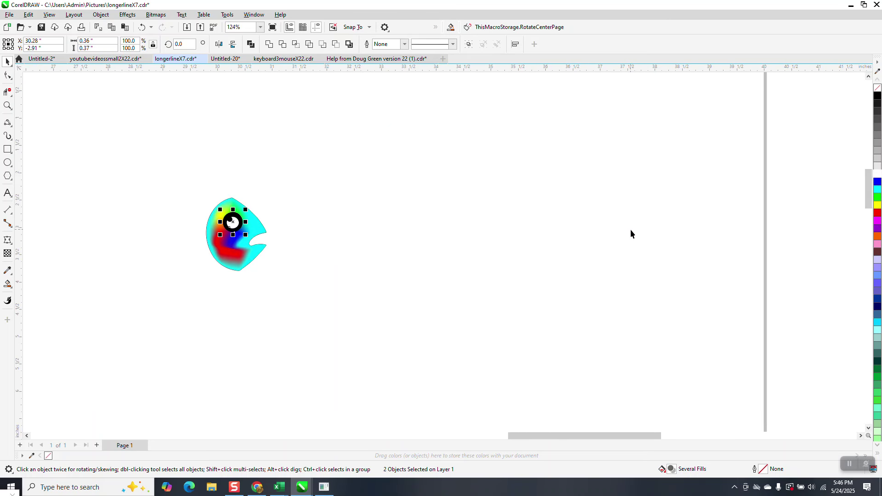
Select the mesh-filled head together with its eye and move them 6 inches left onto the outline fish
click(7, 105)
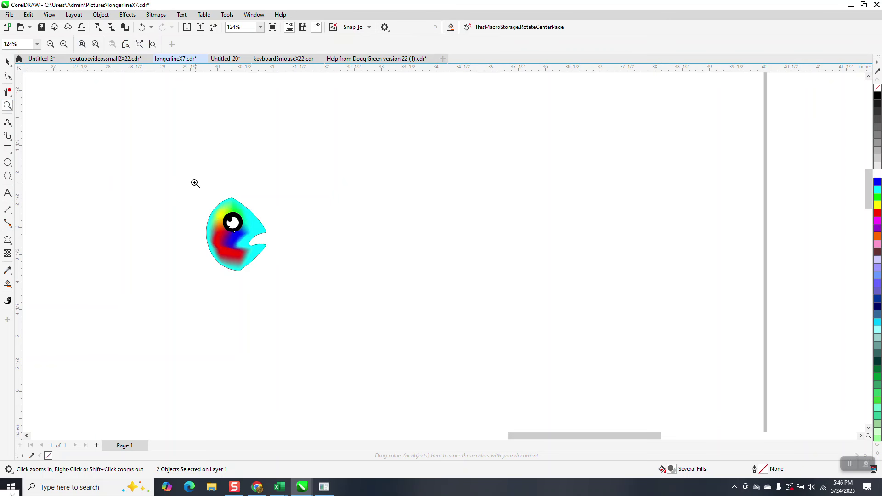
drag(196, 183, 501, 320)
scroll(574, 312, down, 3)
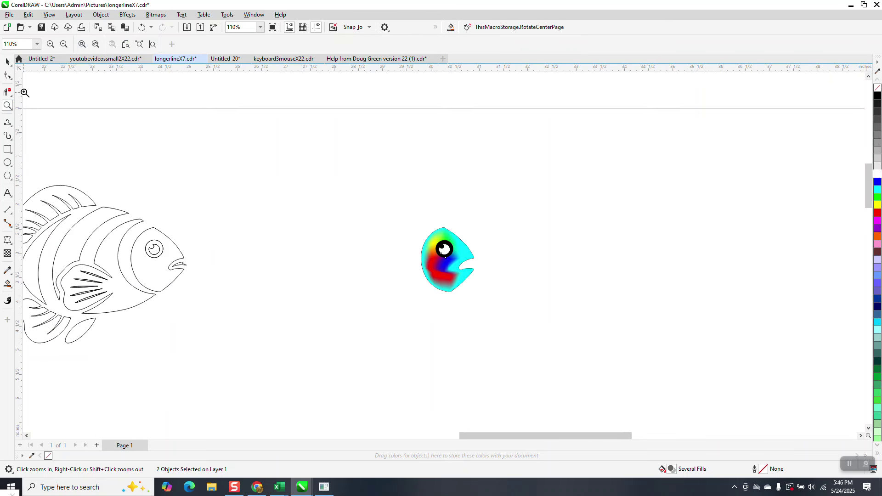
click(9, 63)
drag(403, 220, 558, 307)
key(Left)
scroll(558, 299, down, 1)
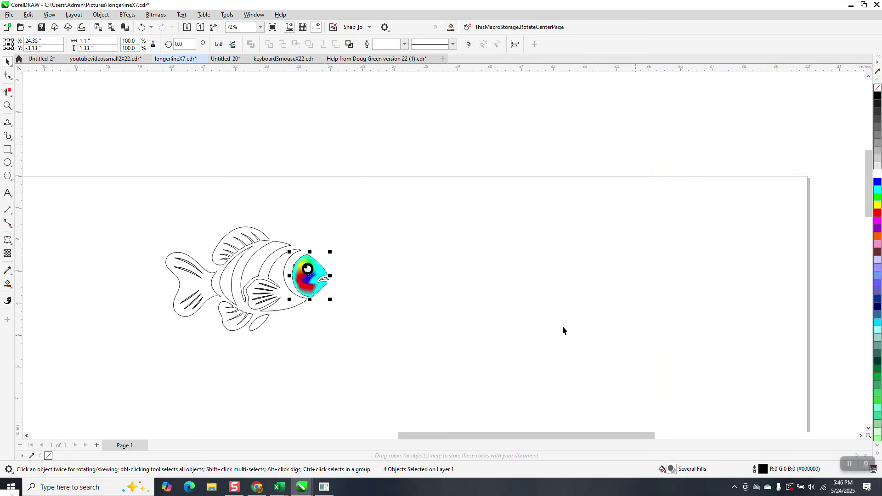
Smart-fill the body section behind the fish's head, including the side fin, with cyan and move the piece 6 inches right
click(13, 290)
click(34, 294)
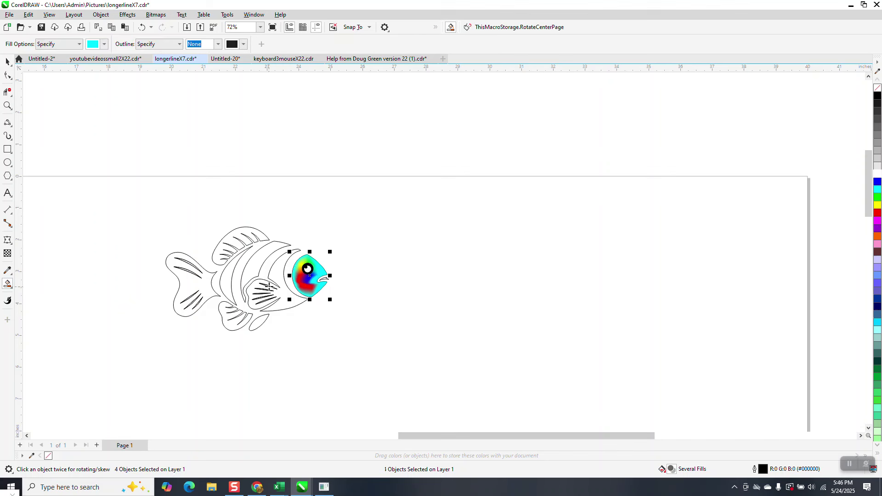
click(279, 276)
key(Right)
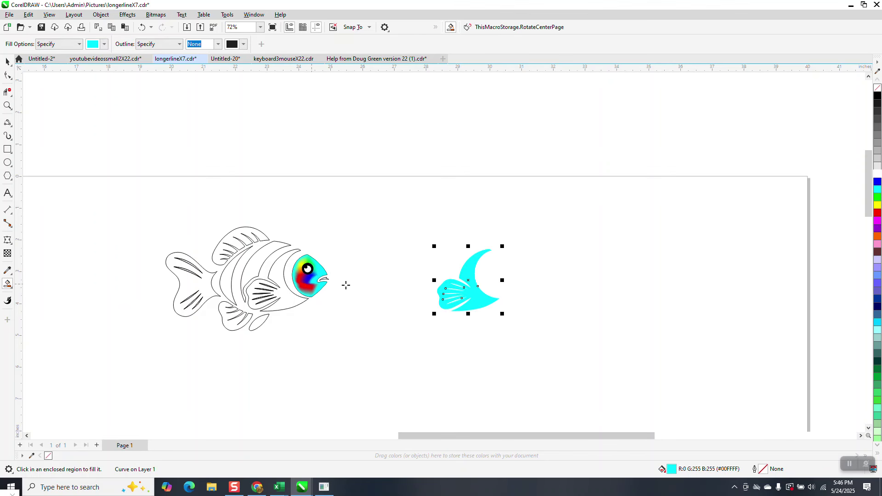
click(11, 289)
key(F10)
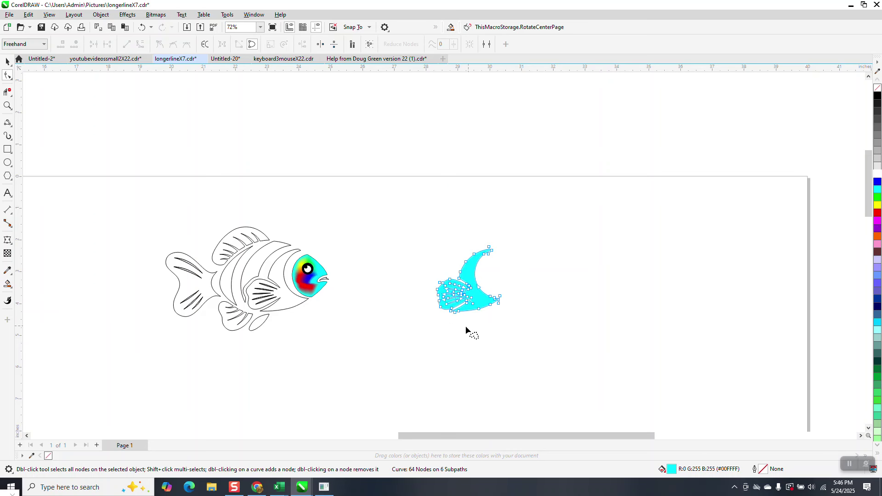
click(142, 28)
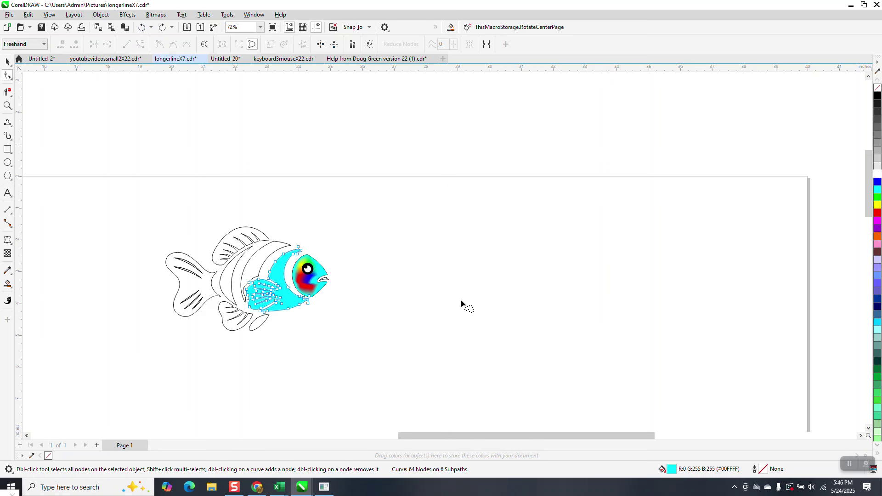
click(163, 28)
Remove the fill from the separated body and fin piece and give it a black outline
click(8, 61)
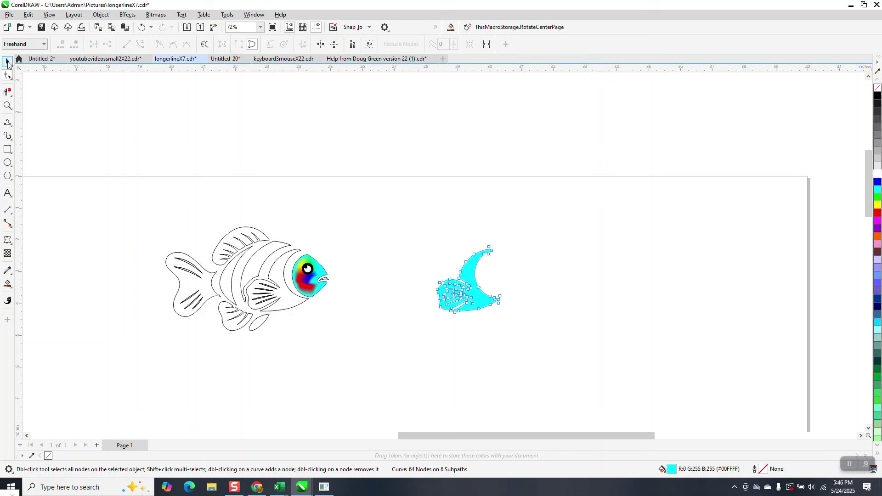
click(877, 88)
right_click(878, 95)
Break the body and fin curve apart and move its outer contour 6 inches right, away from the fin lines
click(101, 14)
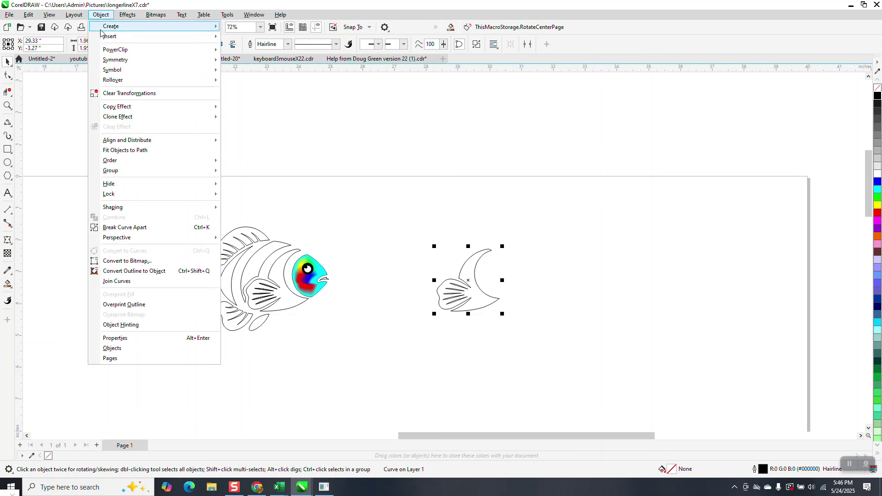
click(160, 227)
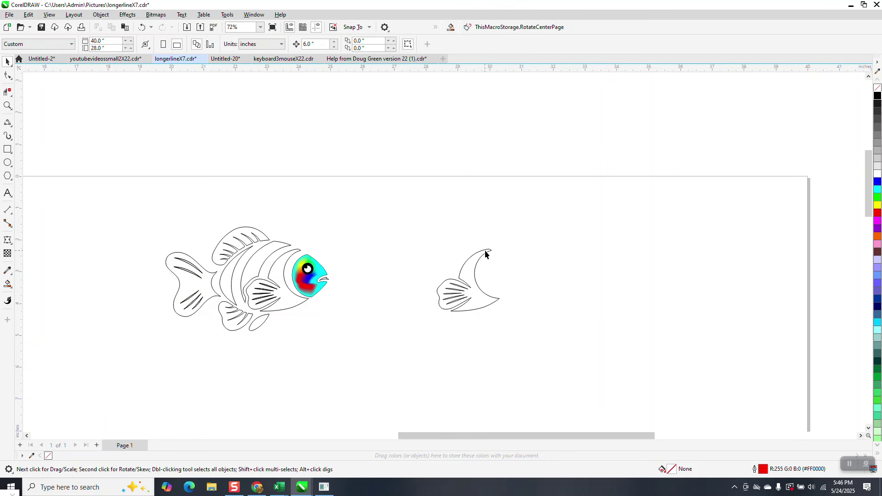
key(Right)
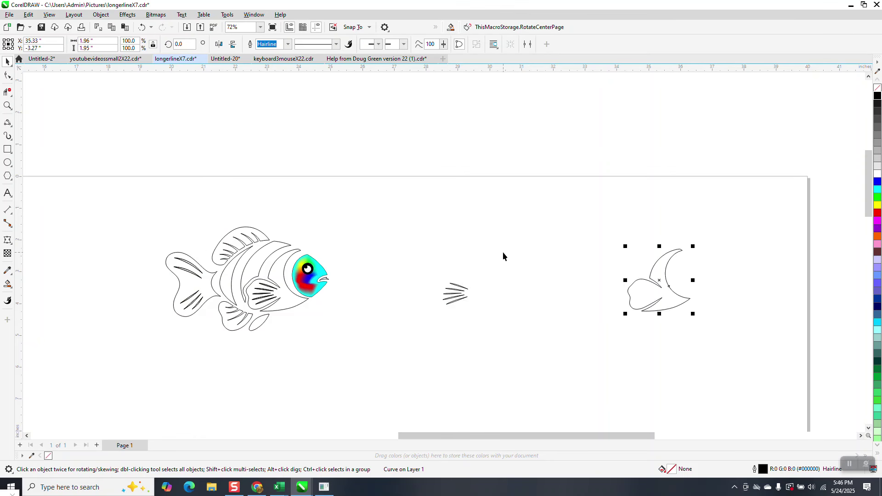
Smart-fill the separated outer body contour with orange
click(10, 287)
click(104, 44)
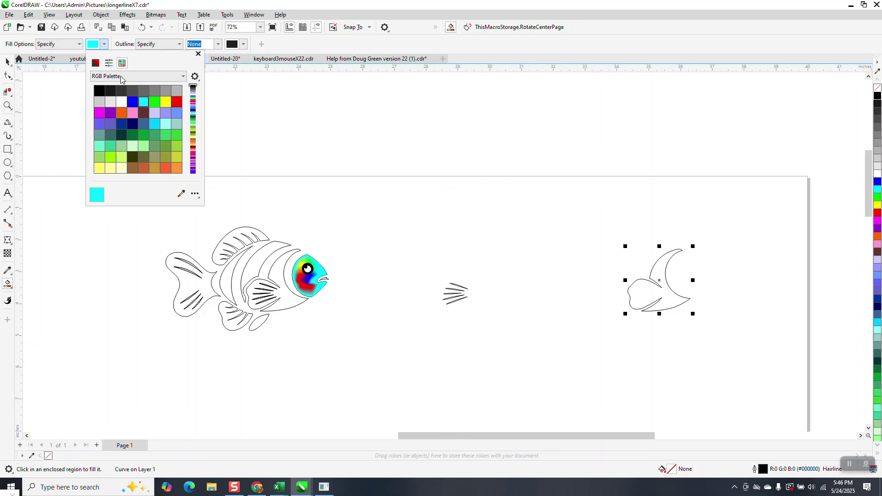
click(121, 113)
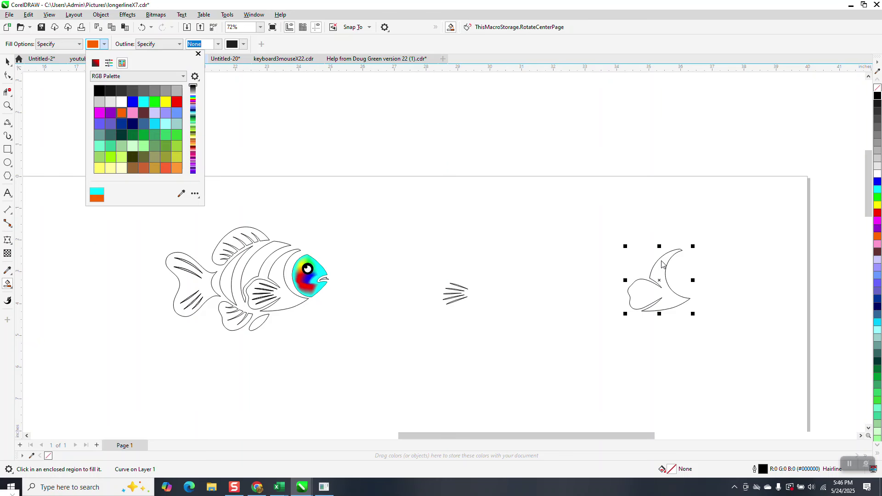
click(662, 265)
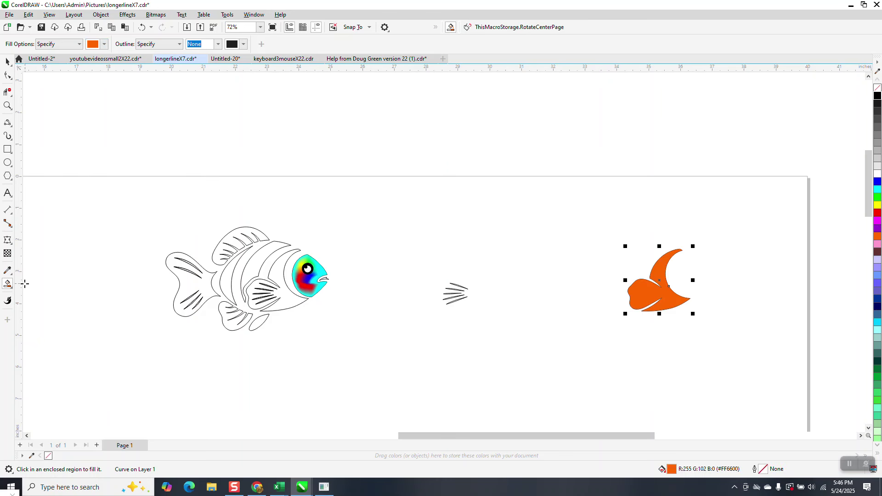
Apply a Mesh Fill to the orange body piece and set its grid to 6 by 6
click(10, 286)
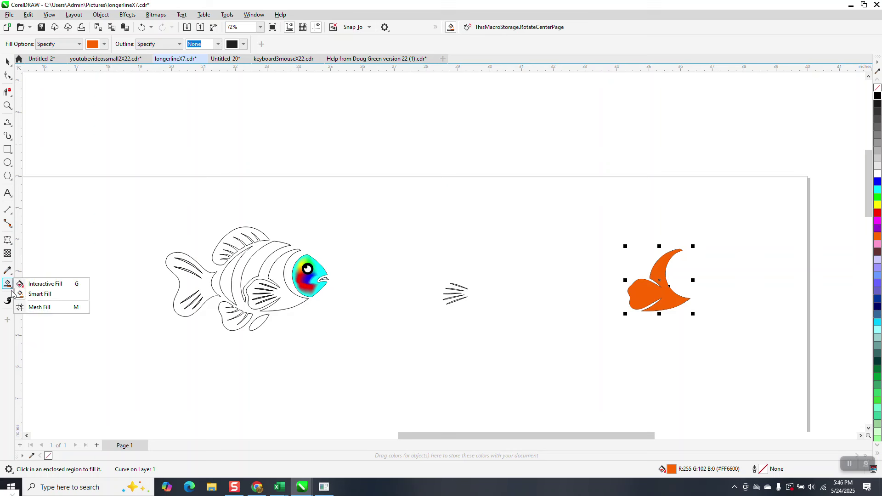
click(35, 308)
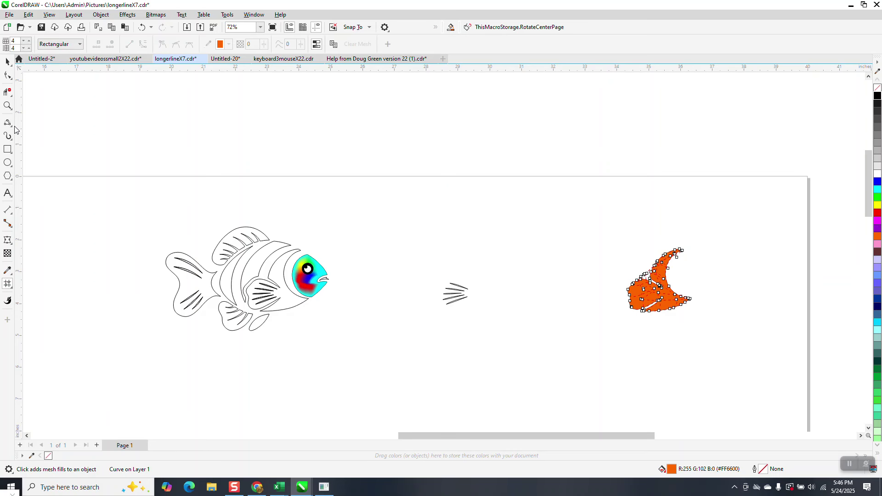
click(8, 105)
drag(613, 243, 725, 360)
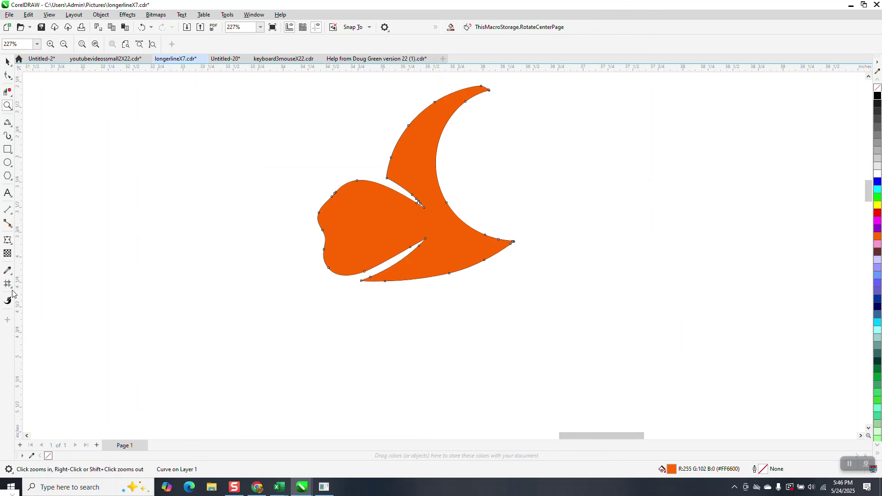
click(11, 287)
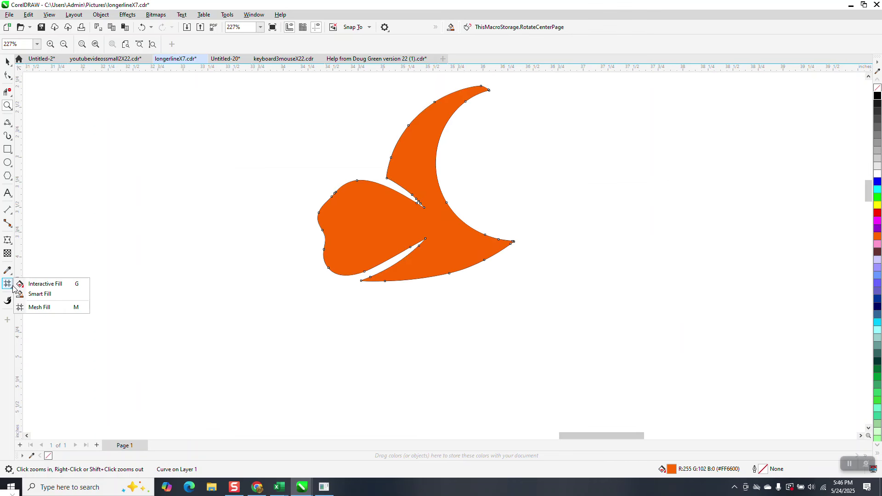
click(39, 307)
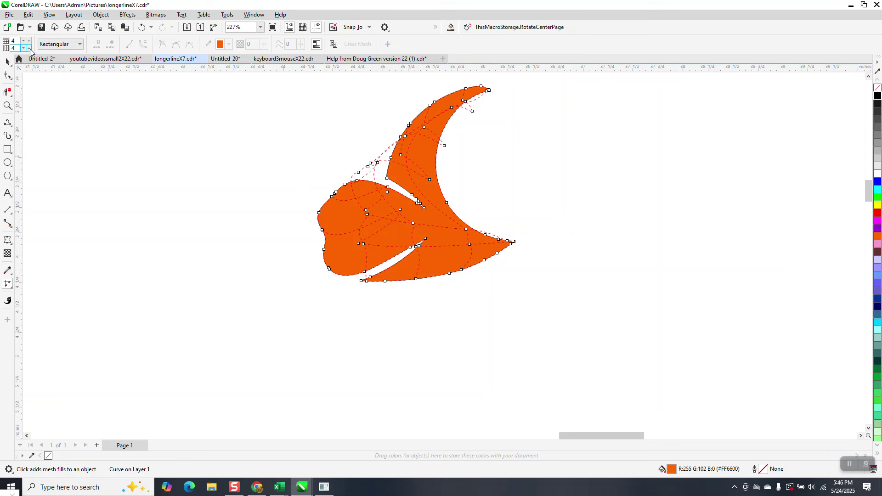
click(29, 48)
click(29, 40)
click(29, 41)
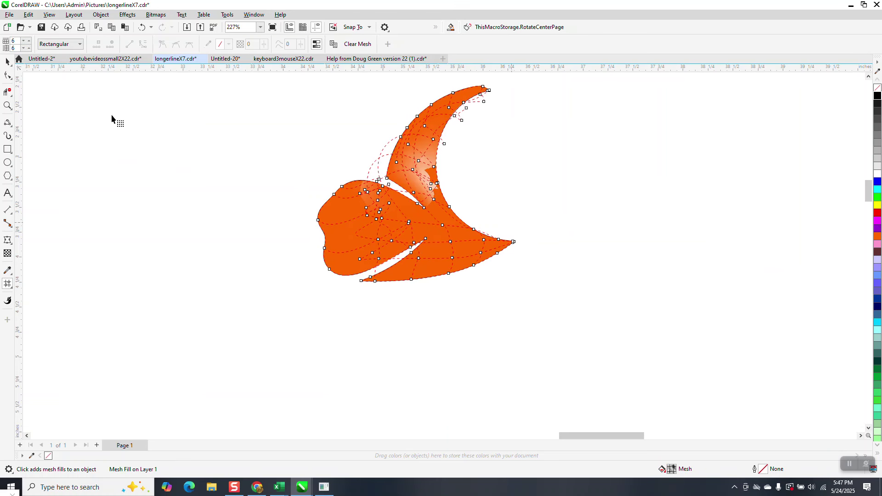
click(8, 62)
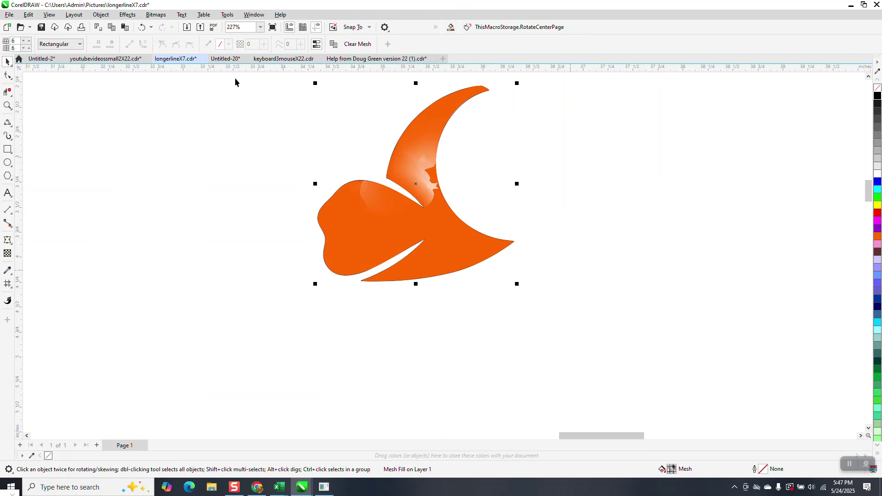
Undo the mesh grid changes on the orange body piece
click(142, 28)
click(142, 29)
click(142, 28)
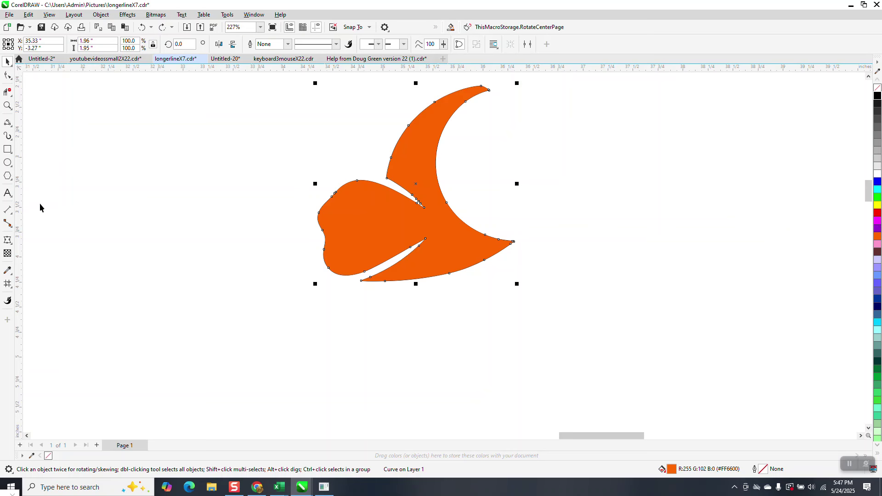
Try colouring a mesh node in the fin blue, then shift mesh nodes toward the middle of the orange body piece
click(7, 283)
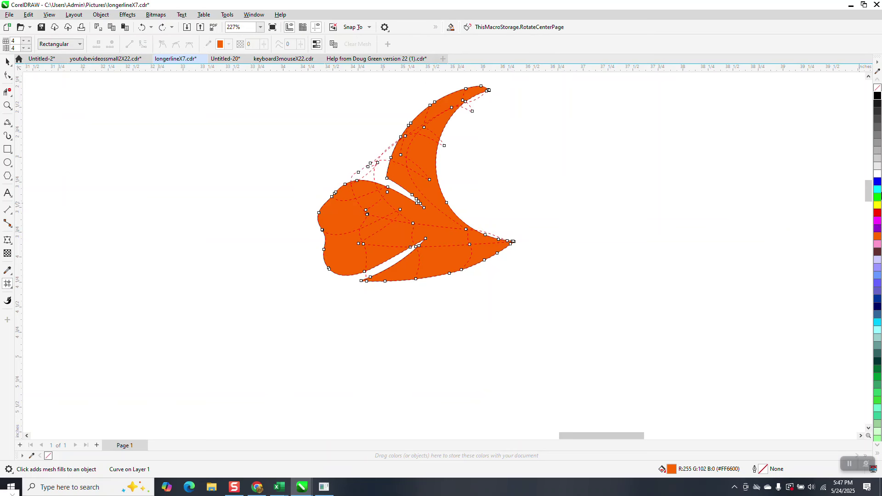
drag(878, 183, 367, 213)
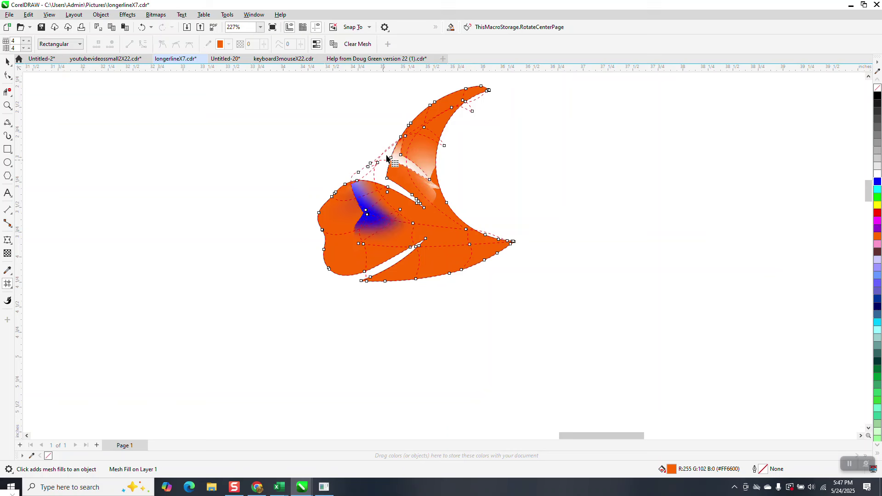
drag(378, 163, 412, 223)
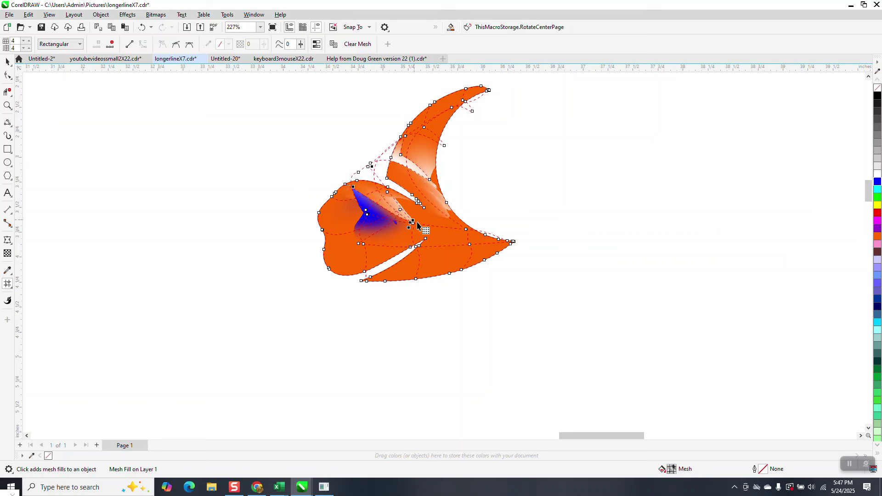
drag(484, 261, 452, 248)
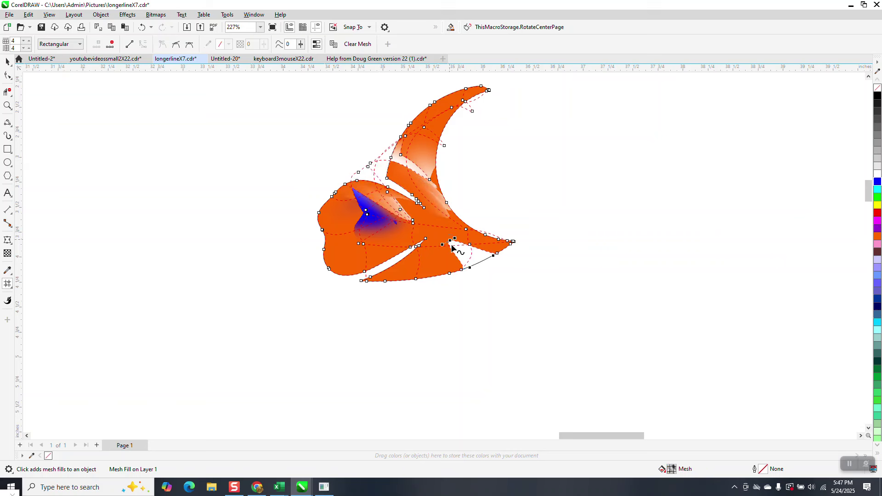
Undo the mesh node shifts, the blue node colour and the orange fill on the body piece
click(144, 28)
click(144, 29)
click(144, 29)
click(144, 29)
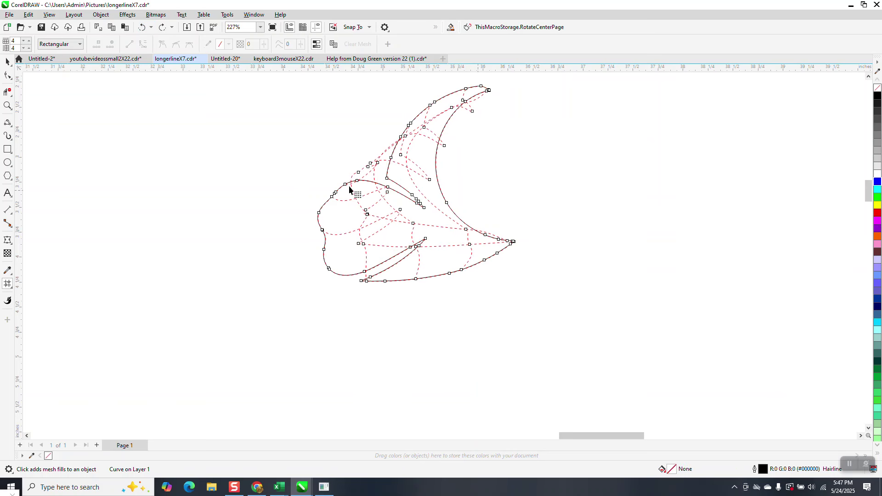
Delete the mesh nodes outside the contour above the fin and the one near the shape's centre, then finish mesh editing
drag(354, 157, 381, 177)
key(Delete)
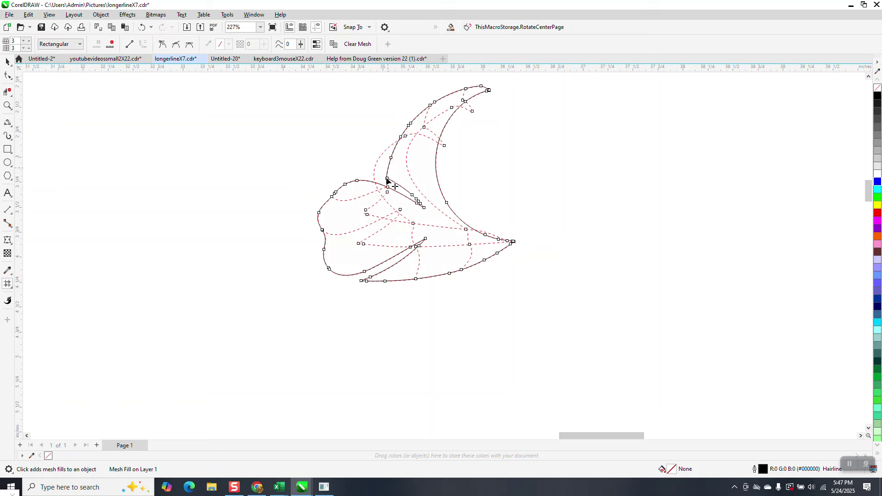
click(414, 225)
key(Delete)
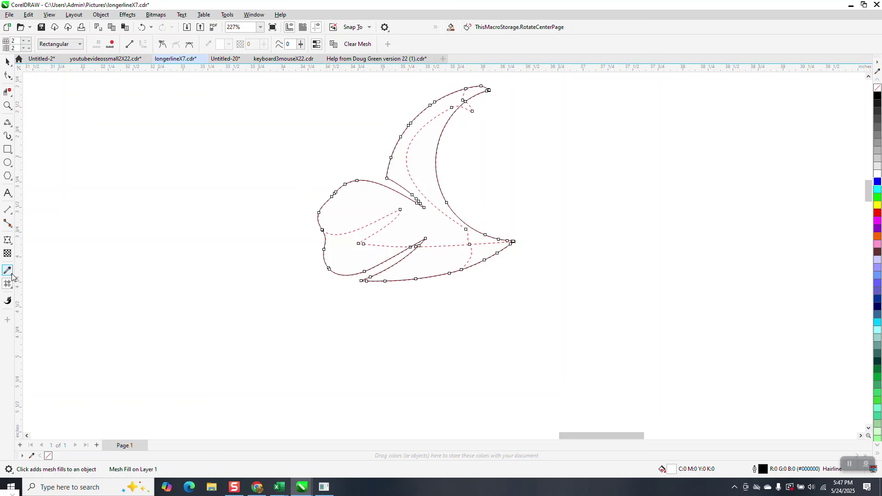
click(12, 288)
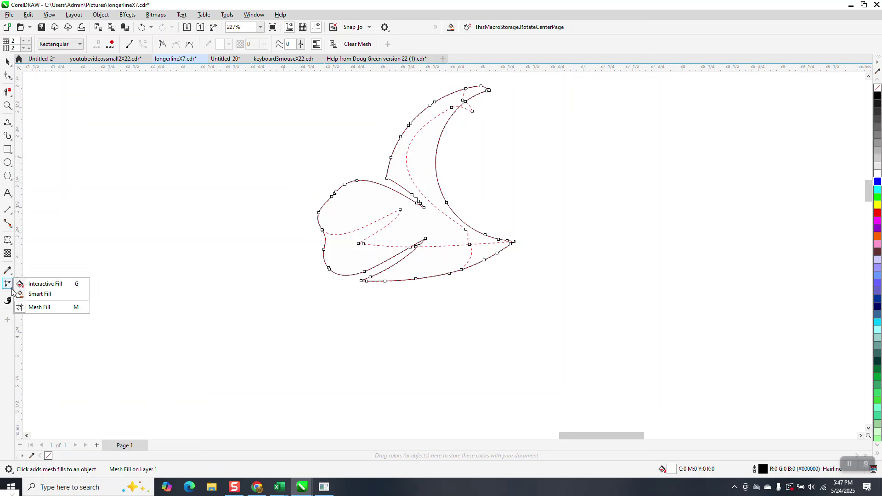
click(8, 61)
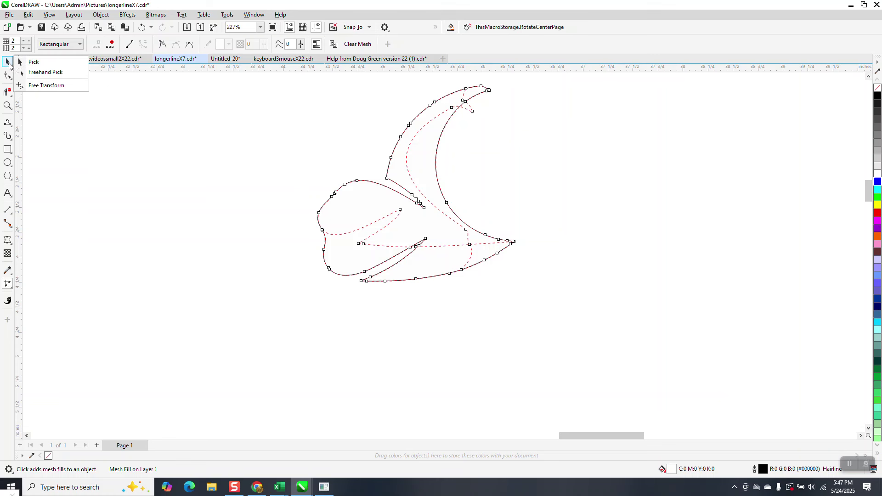
click(33, 63)
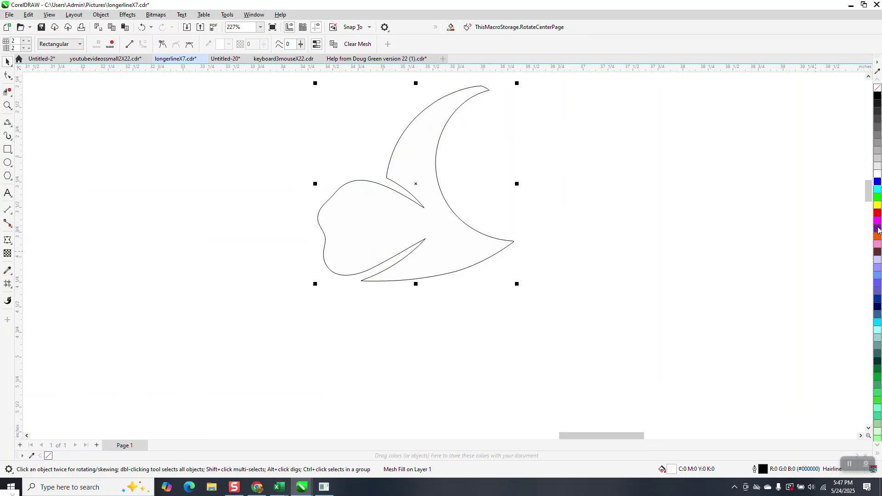
Fill the body piece with orange and add a mesh intersection on the mesh line inside the fin
click(878, 237)
click(7, 284)
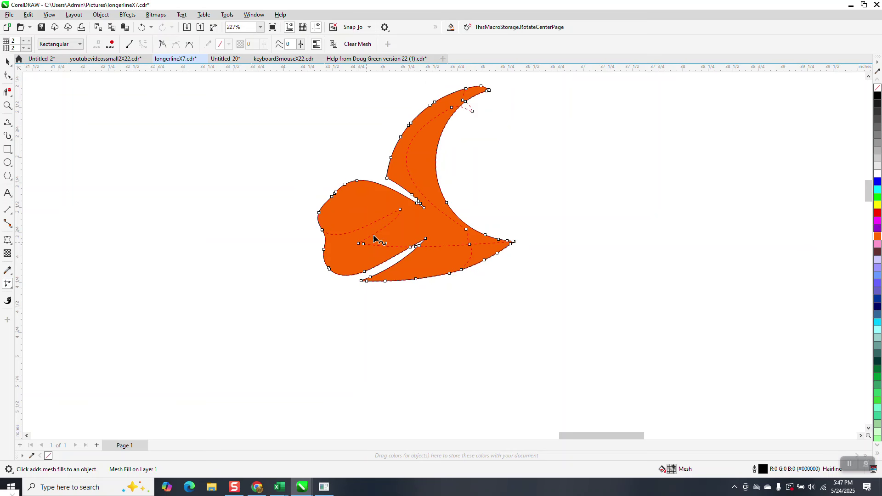
click(7, 106)
drag(324, 180, 530, 311)
click(7, 284)
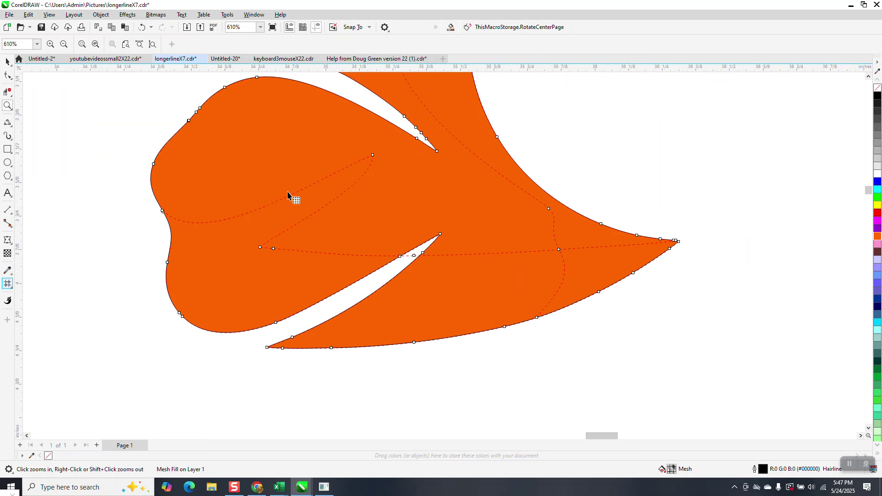
right_click(373, 157)
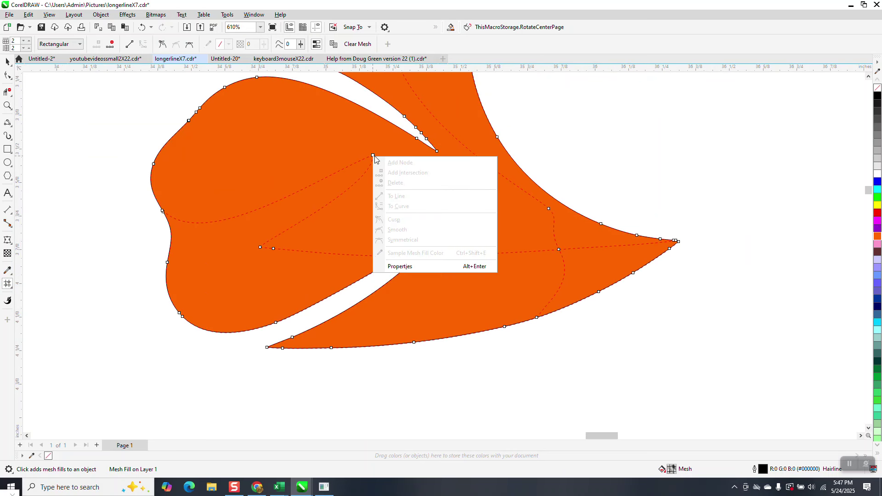
click(373, 155)
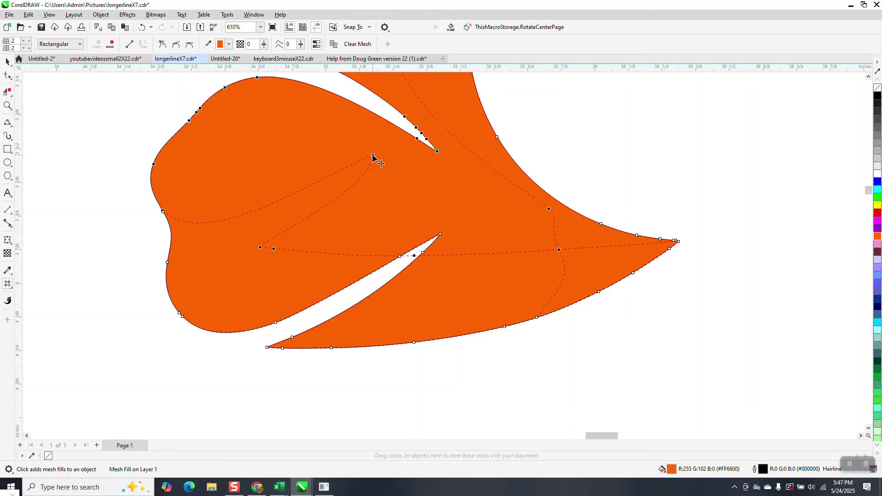
double_click(312, 184)
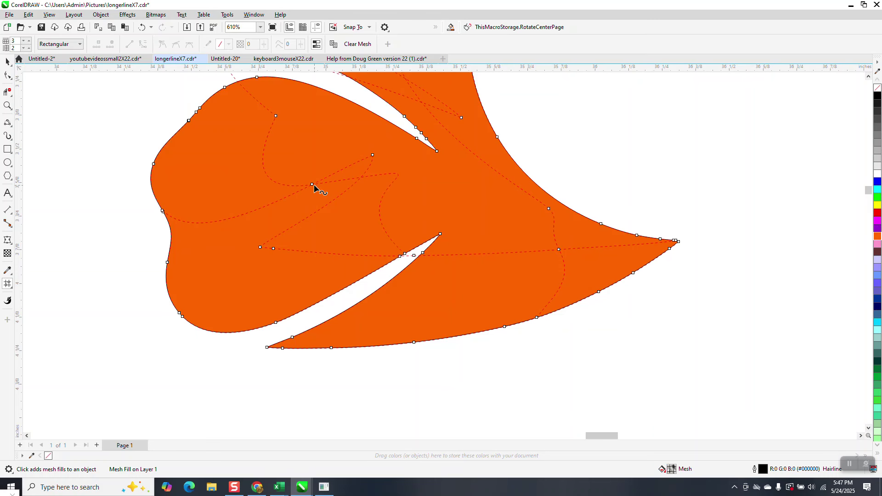
Pull the mesh curve that bulges outside the contour above the fin back inside the shape
scroll(331, 230, down, 1)
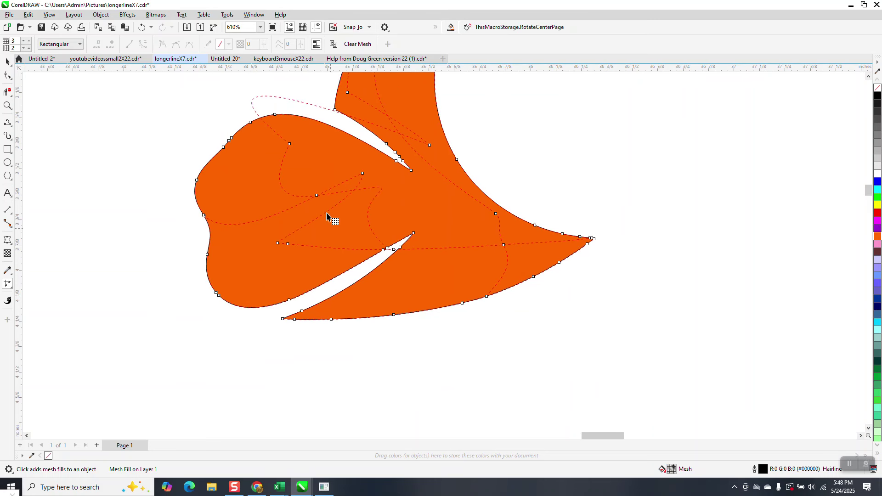
click(335, 112)
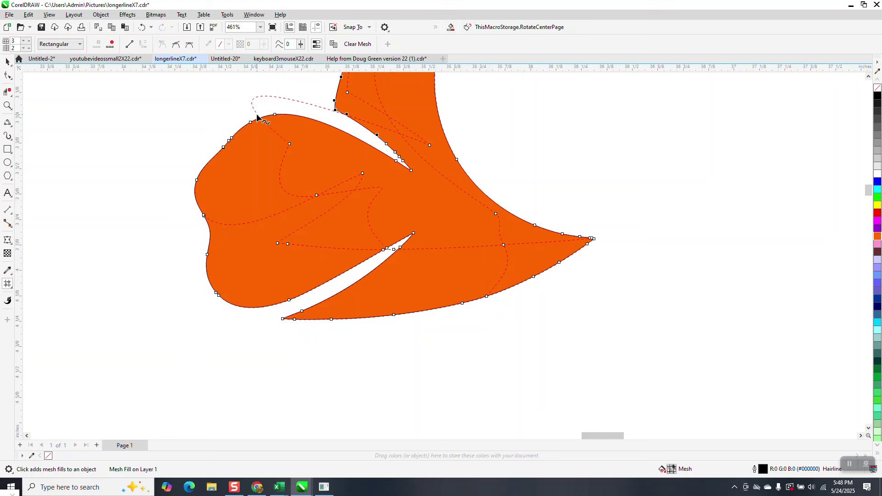
drag(259, 102, 315, 174)
Try red in the middle of the fin, then colour the fin and lower body mesh yellow and finish mesh editing
drag(876, 215, 444, 209)
drag(315, 196, 316, 196)
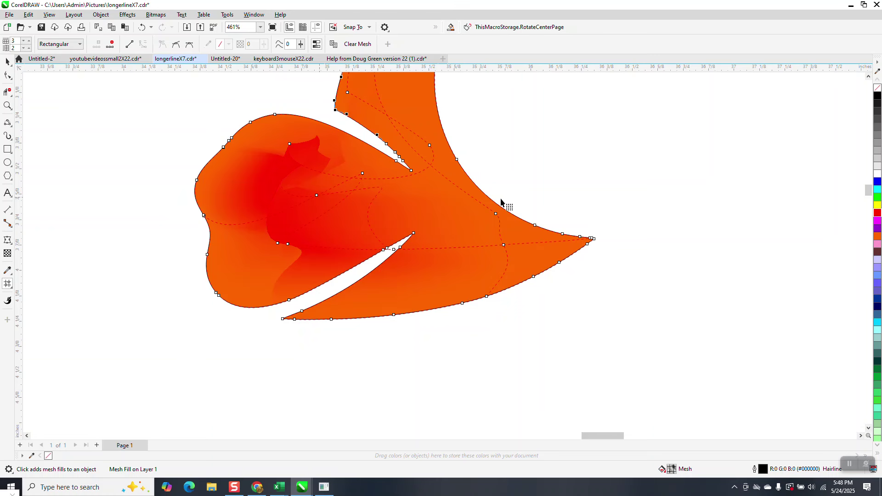
drag(877, 206, 289, 248)
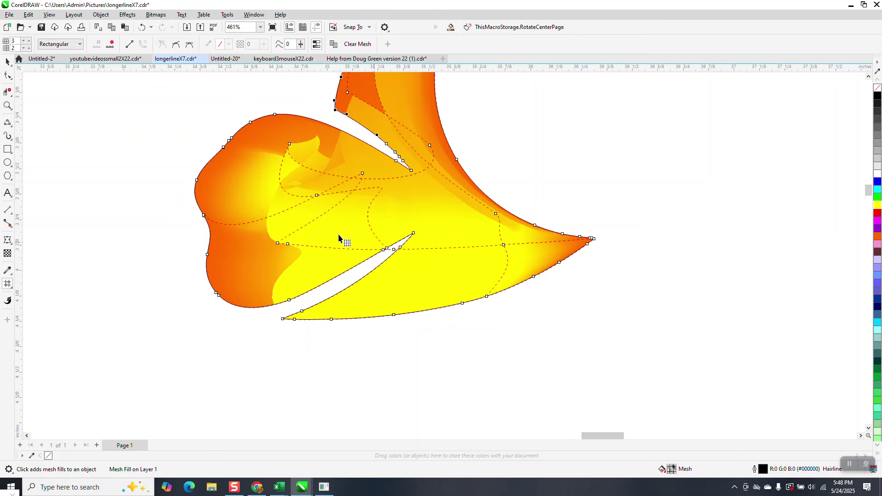
click(8, 61)
Fill the five separate fin ray lines with blue and remove their outline
scroll(547, 230, down, 8)
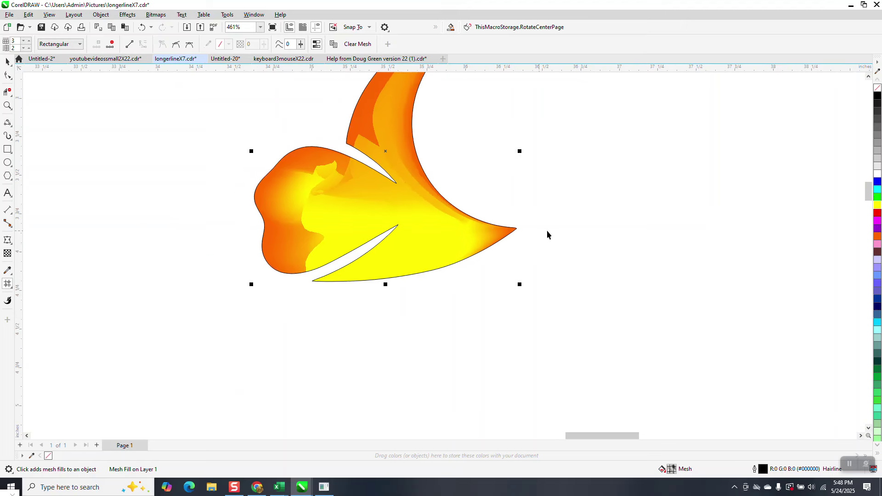
drag(309, 186, 396, 250)
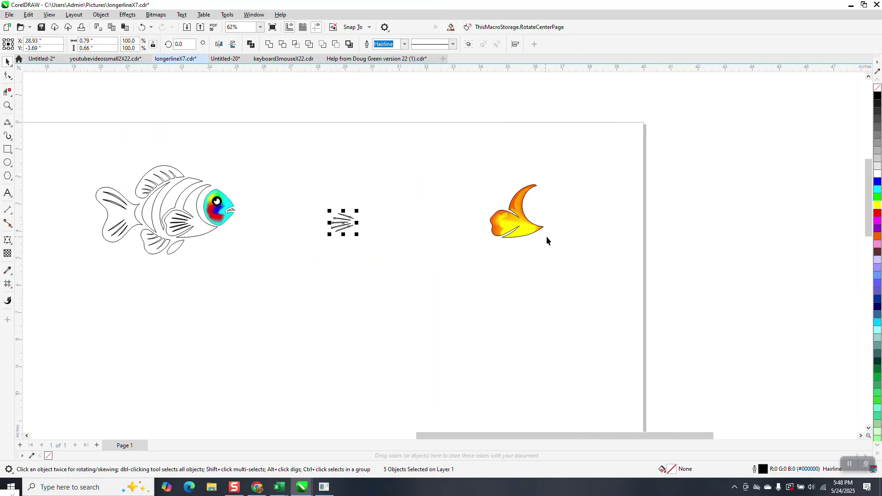
click(878, 183)
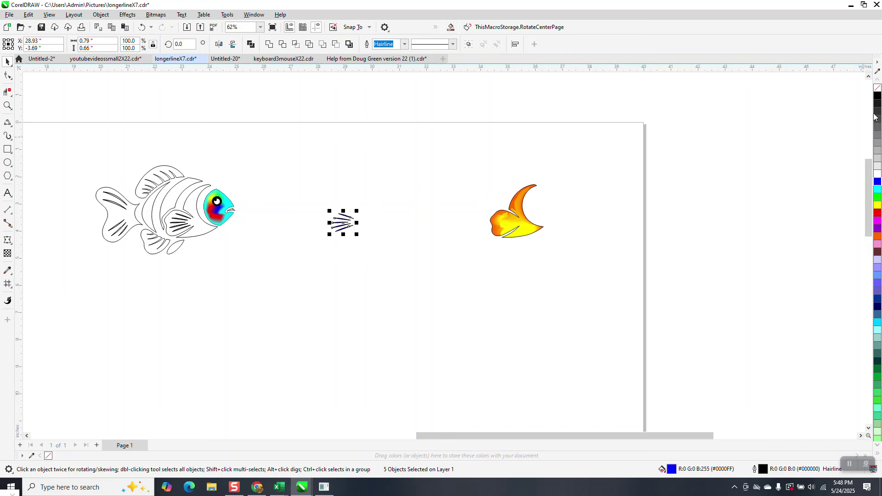
right_click(878, 91)
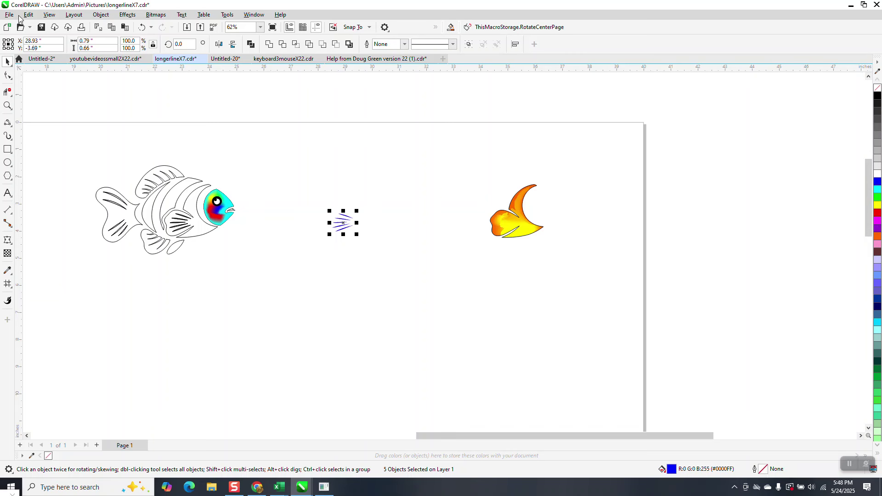
Bring the blue fin rays to the front and shift them onto the fin of the coloured body piece
click(127, 14)
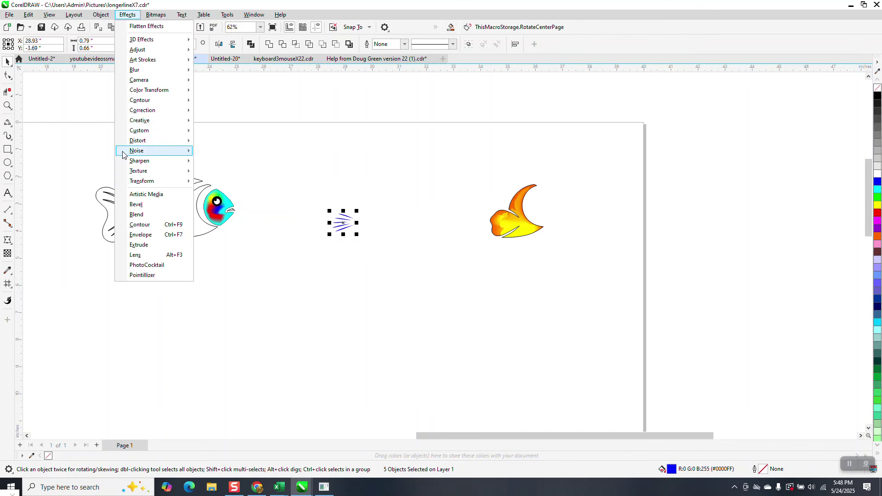
mouse_move(101, 15)
mouse_move(126, 162)
click(246, 168)
drag(322, 228, 382, 253)
key(Right)
Move the coloured body piece together with its fin rays 12 inches back into place behind the fish's head
drag(440, 154, 583, 271)
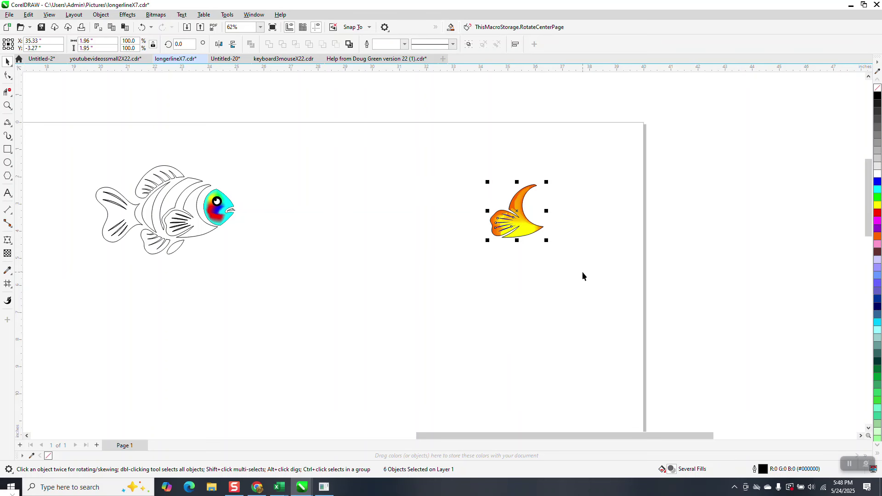
key(Left)
key(Left)
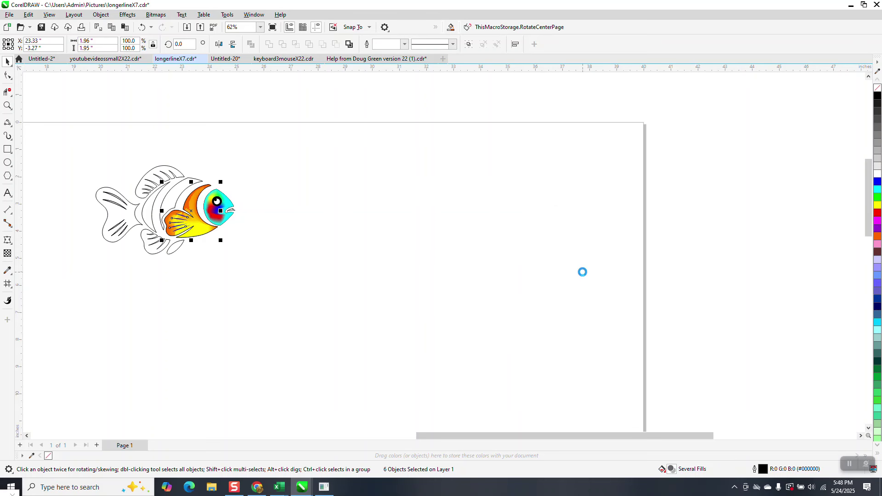
click(7, 105)
drag(132, 183, 312, 274)
scroll(359, 280, down, 5)
scroll(362, 271, down, 4)
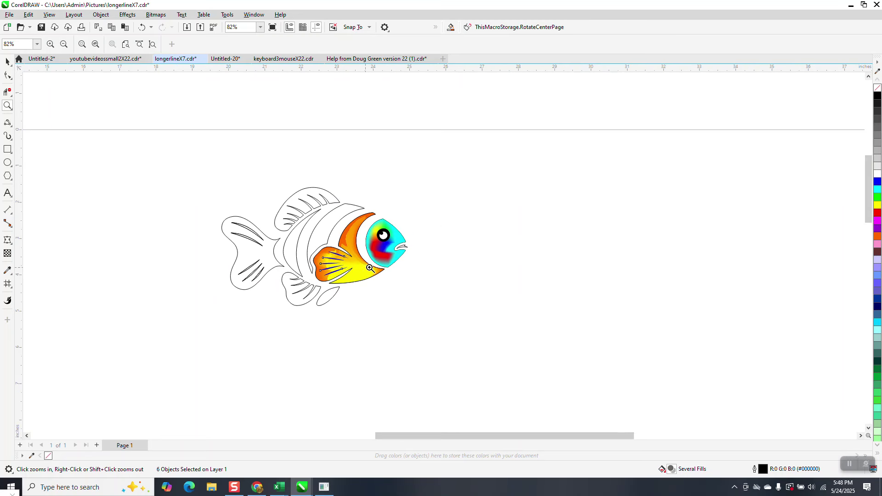